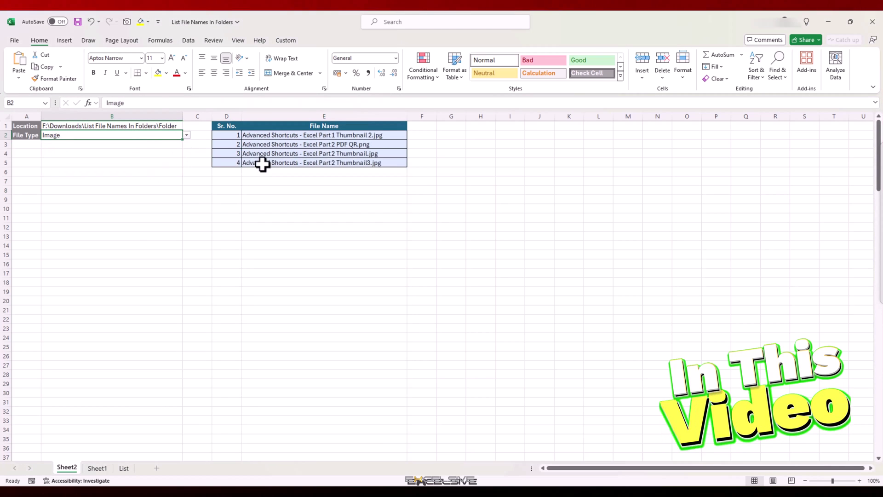
- Inspect the file-list formulas and switch the B2 File Type from Image to Video
left_click(256, 138)
key("Left")
key("Right")
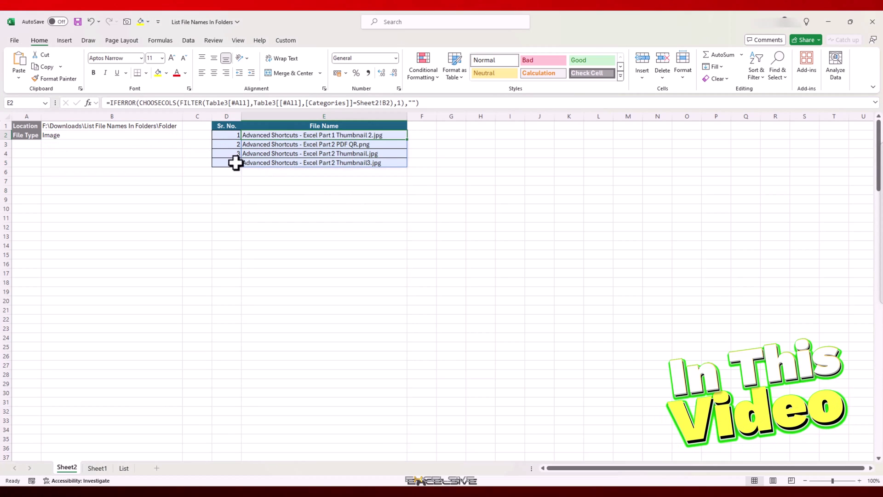
left_click(177, 138)
left_click(186, 135)
left_click(173, 160)
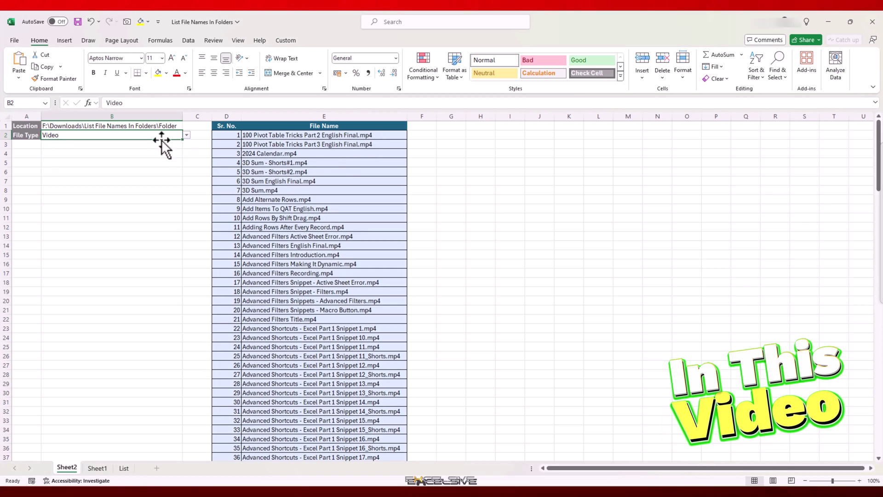
left_click(270, 162)
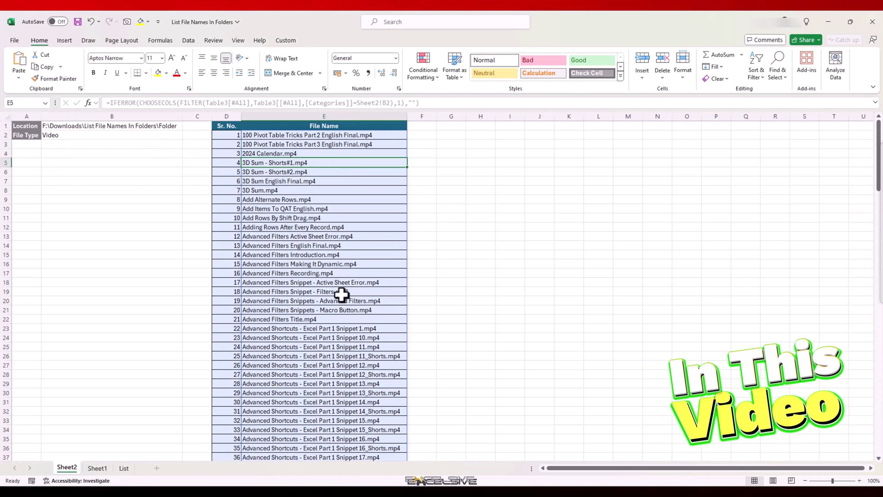
scroll(342, 294, "down", 5)
scroll(342, 295, "up", 5)
- Switch the File Type to Document, then Audio, and review the filtered audio file names
left_click(129, 135)
left_click(186, 135)
left_click(174, 152)
left_click(187, 135)
left_click(92, 144)
left_click(305, 170)
left_click(281, 201)
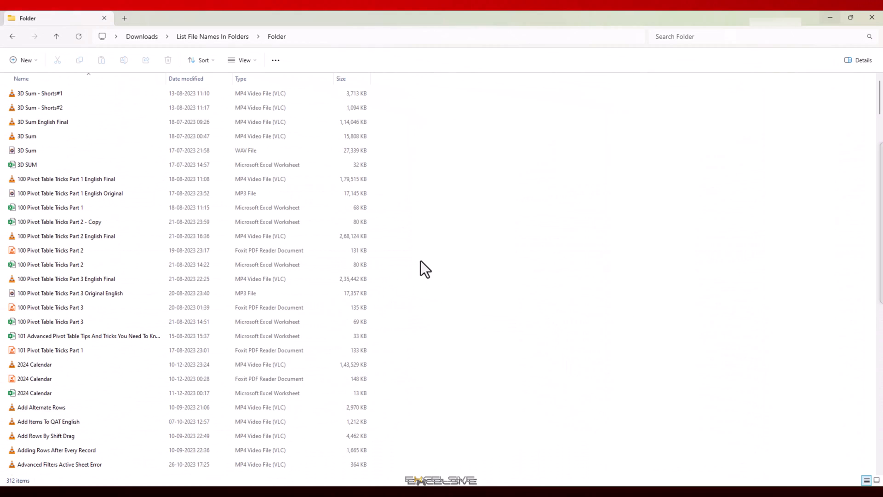
- Scroll through the 312 files in the source folder
scroll(420, 261, "down", 3)
scroll(420, 260, "up", 3)
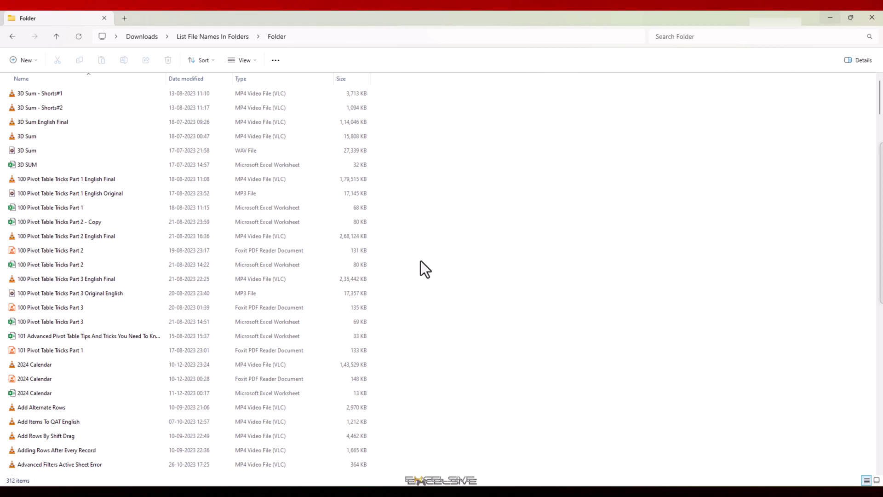
scroll(421, 260, "down", 3)
scroll(422, 261, "down", 1)
scroll(423, 264, "up", 4)
scroll(423, 264, "down", 2)
scroll(423, 265, "down", 2)
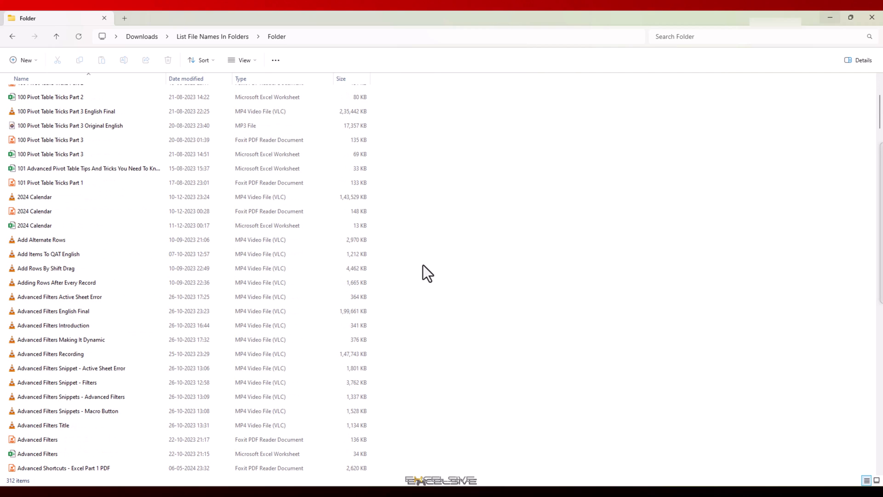
scroll(423, 264, "down", 2)
scroll(423, 264, "up", 4)
scroll(423, 264, "up", 2)
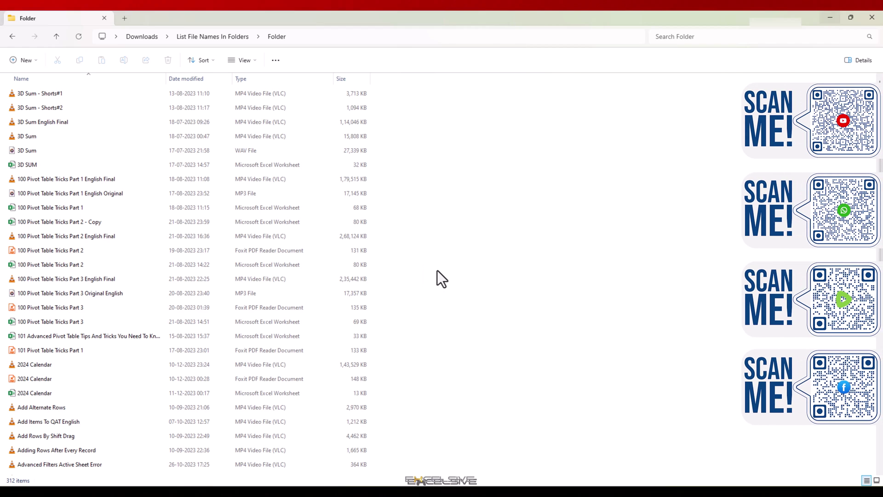
scroll(437, 271, "down", 2)
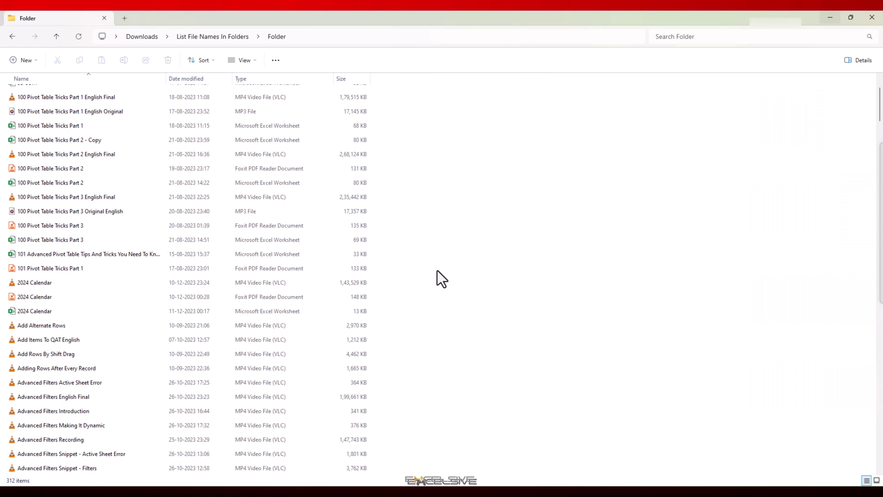
scroll(437, 270, "down", 2)
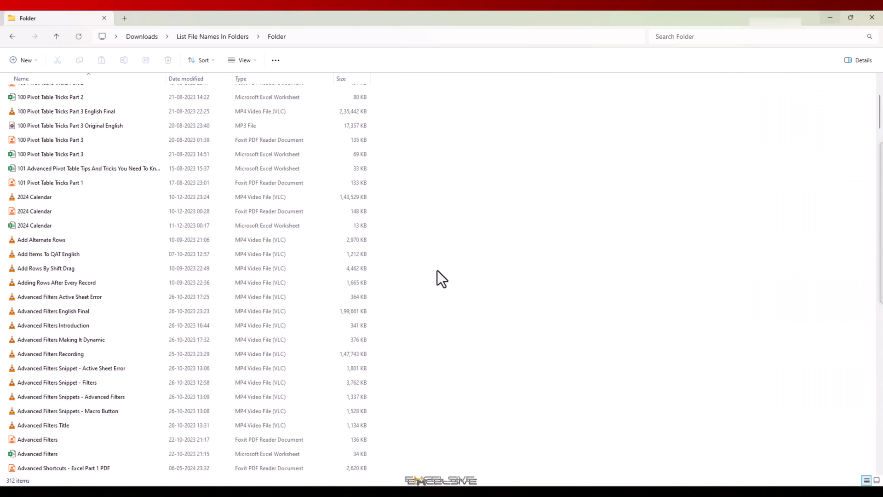
scroll(437, 270, "down", 2)
scroll(437, 269, "down", 1)
scroll(437, 269, "down", 1)
scroll(437, 270, "down", 4)
scroll(437, 269, "down", 3)
scroll(437, 269, "up", 5)
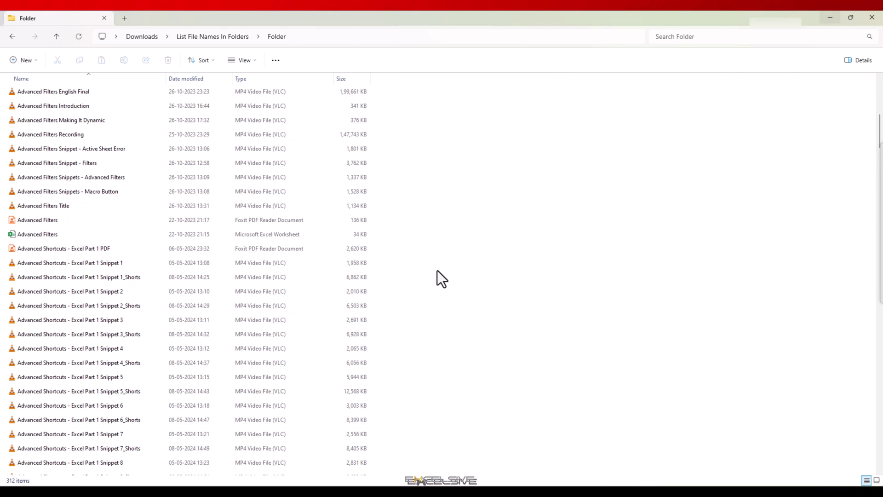
scroll(437, 269, "up", 8)
scroll(437, 270, "up", 1)
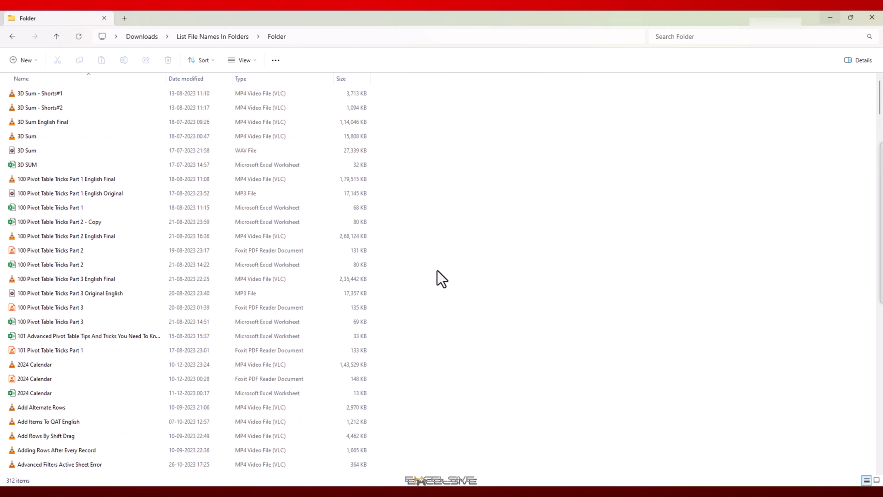
scroll(437, 270, "down", 3)
scroll(437, 270, "up", 1)
scroll(437, 270, "up", 1)
scroll(437, 270, "up", 1)
scroll(437, 269, "down", 3)
scroll(437, 270, "up", 3)
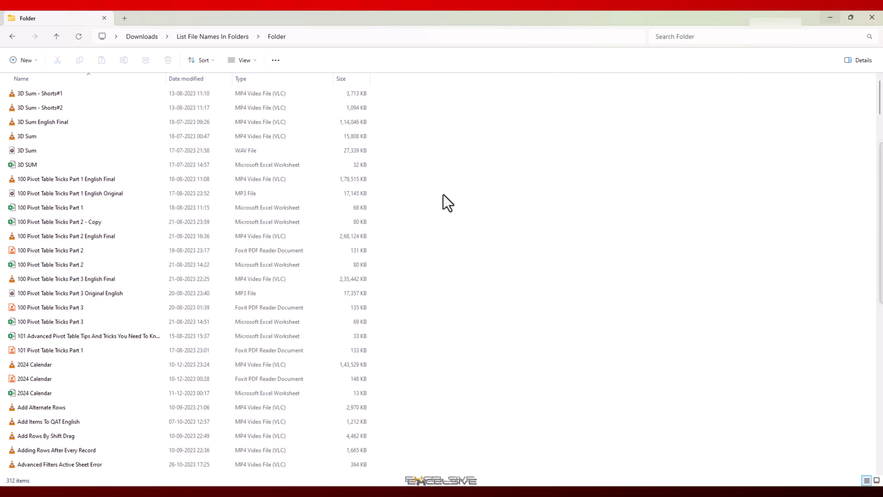
- Copy the folder's full path from the address bar and return to the Excel workbook
left_click(317, 37)
key("ctrl+c")
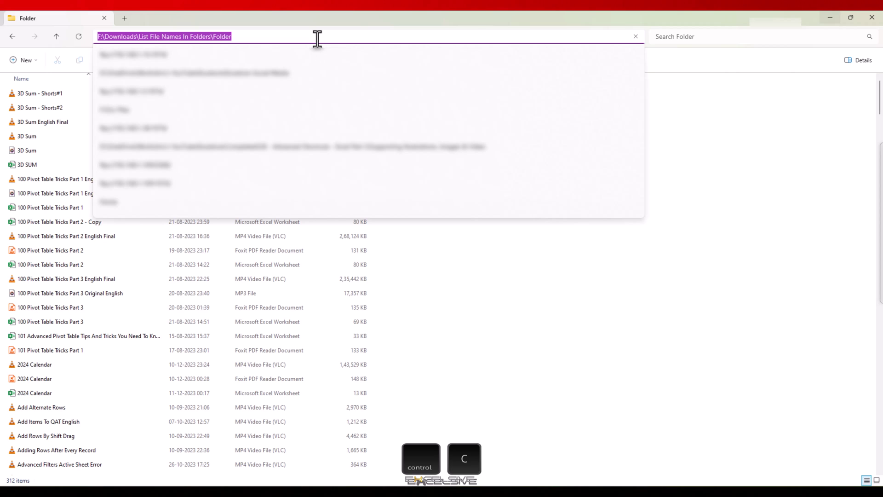
left_click(668, 123)
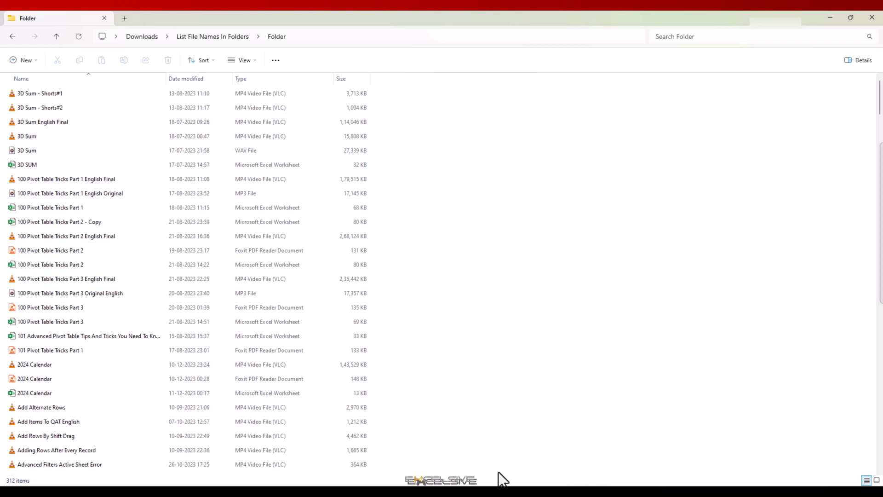
left_click(504, 490)
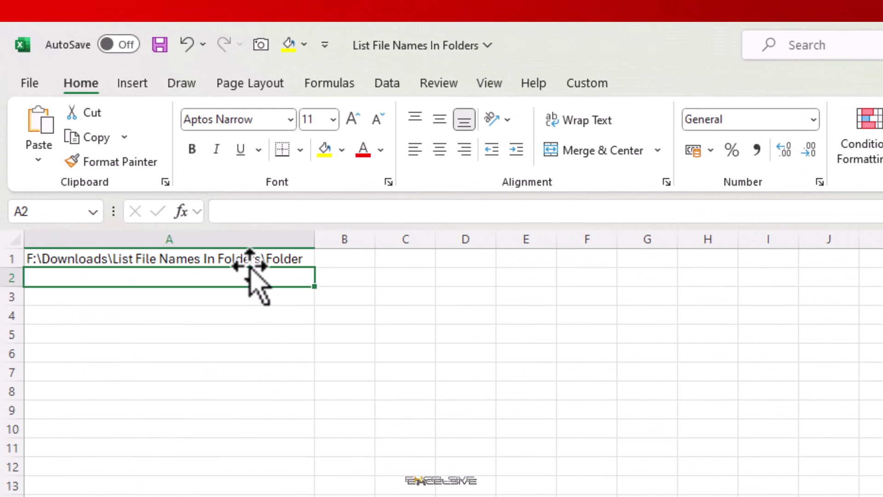
- Append \*.* to the pasted folder path in A1 and drag column A wider
left_click(260, 260)
left_click(520, 213)
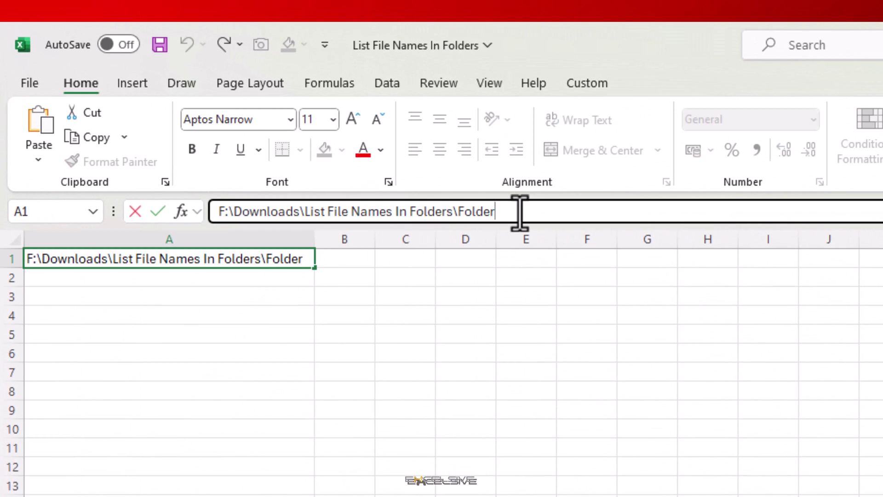
type("\\")
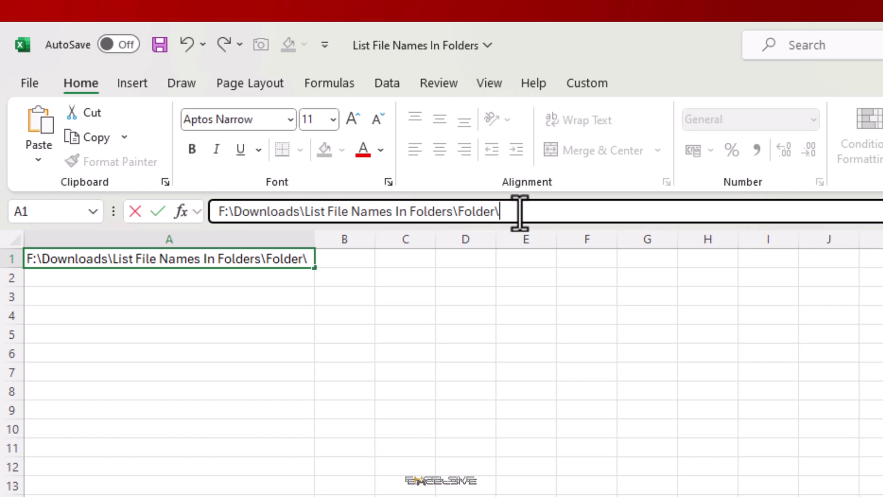
type("*.*")
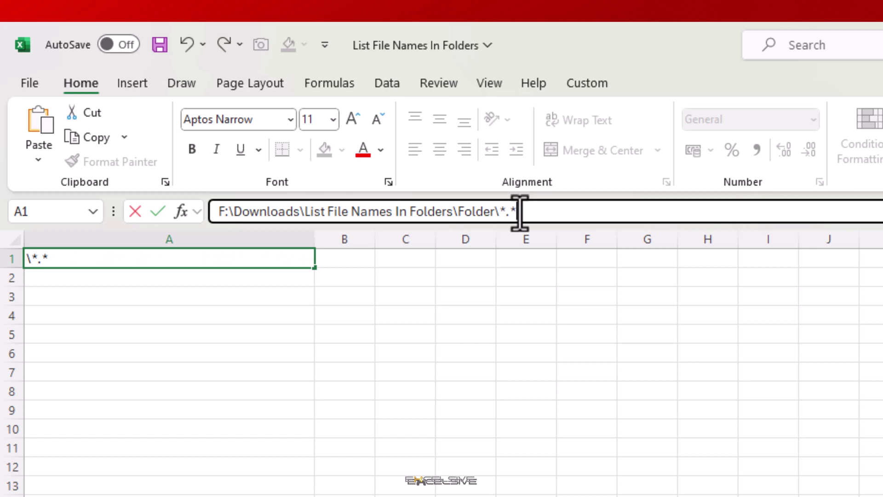
key("Return")
left_click_drag(314, 239, 337, 238)
left_click(327, 257)
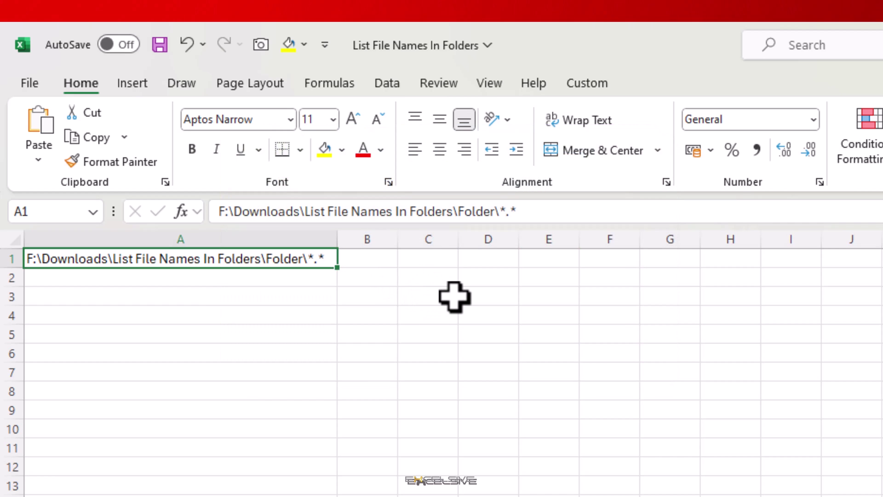
- Create the workbook-scope name File_Names referring to =FILES(Sheet1!$A$1) in Name Manager
key("ctrl+F3")
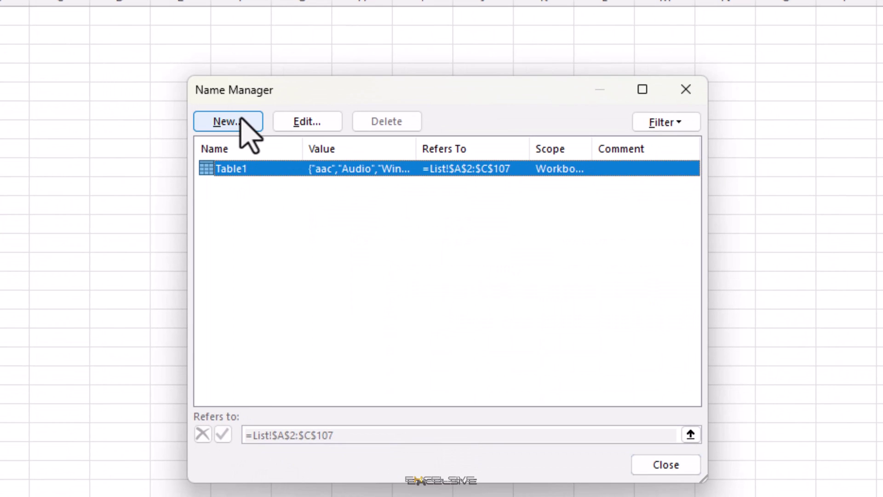
left_click(240, 120)
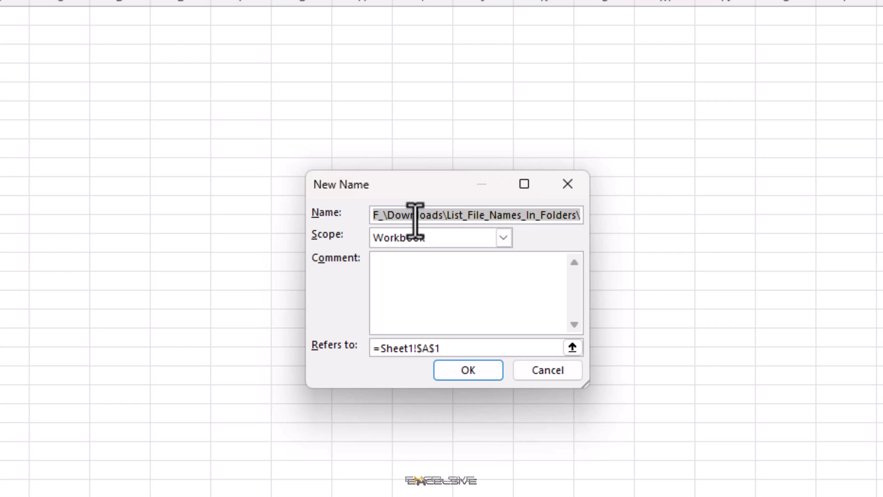
type("File_")
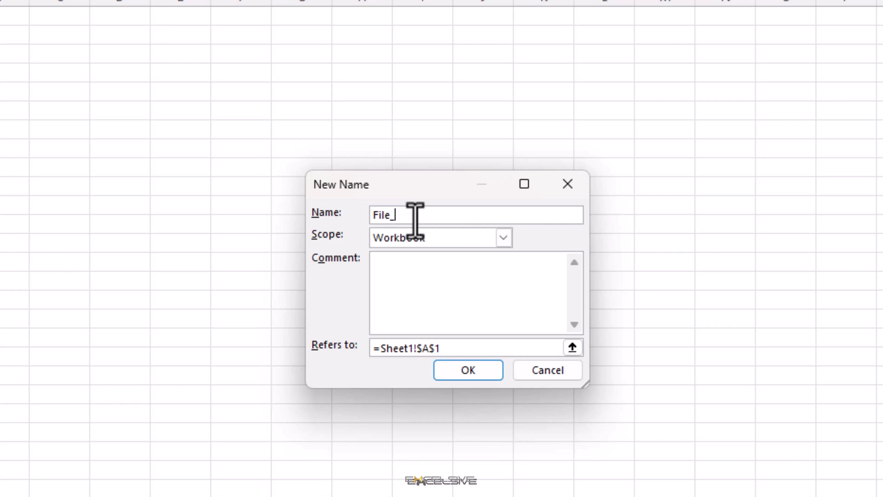
type("Names")
key("Tab")
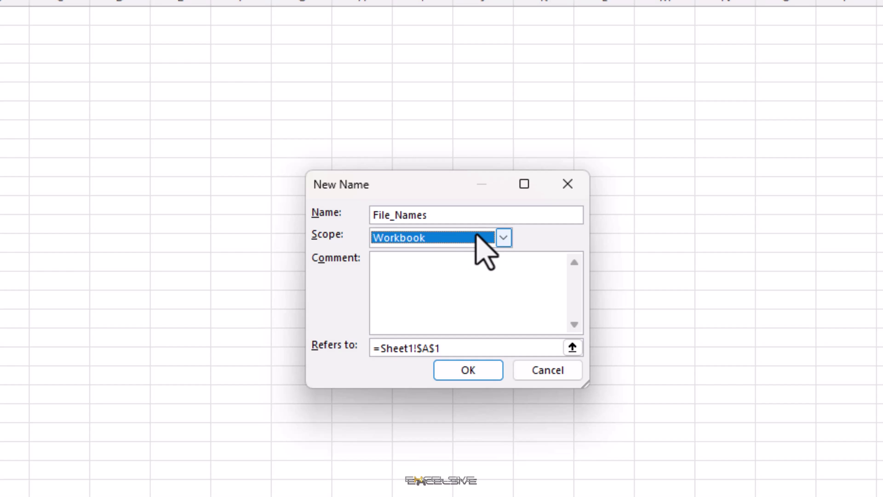
left_click(479, 238)
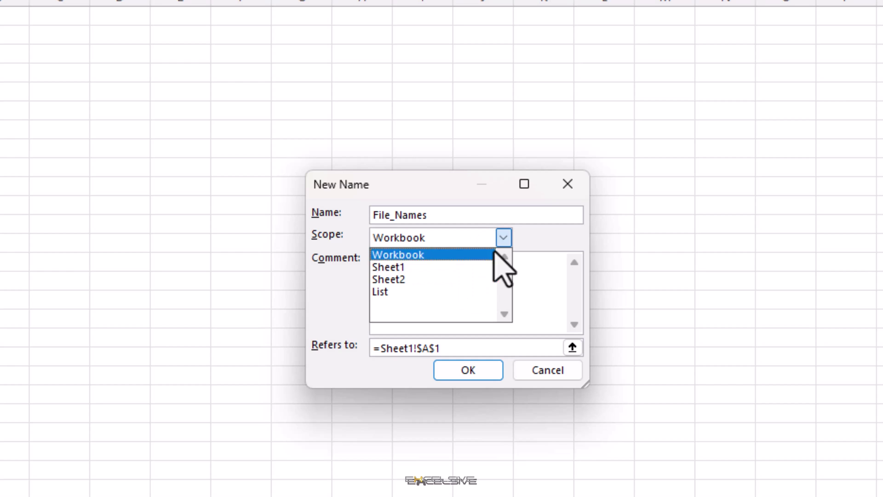
left_click_drag(475, 348, 394, 352)
type("FILE")
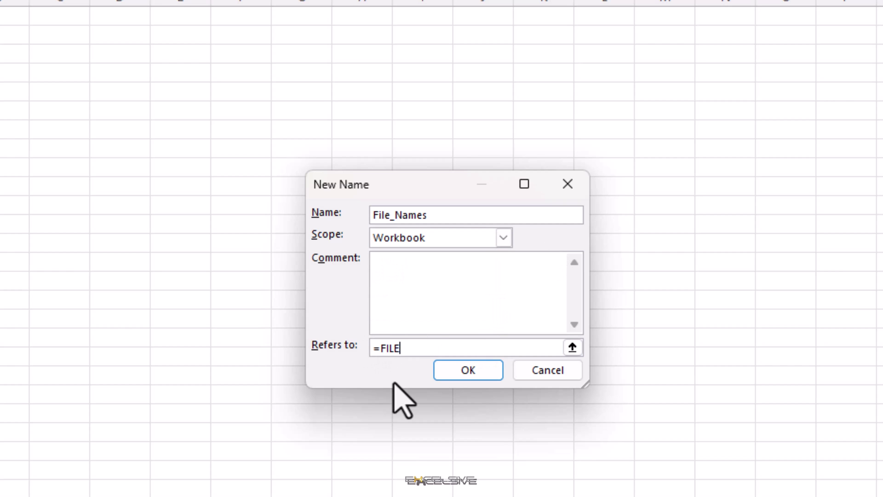
type("S(")
type("A1")
key("F4")
type(")")
left_click(451, 376)
left_click(666, 465)
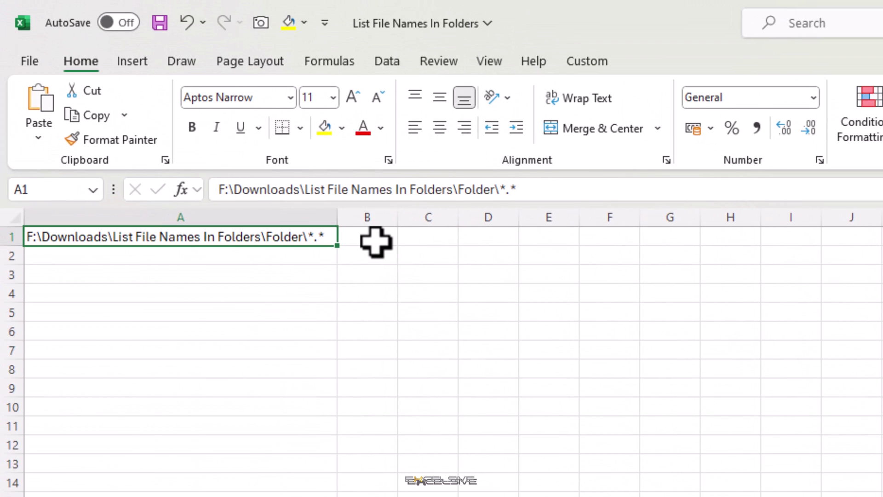
- Enter =INDEX(File_Names,ROW()) in cell B1, using autocomplete for INDEX and File_Names
left_click(389, 241)
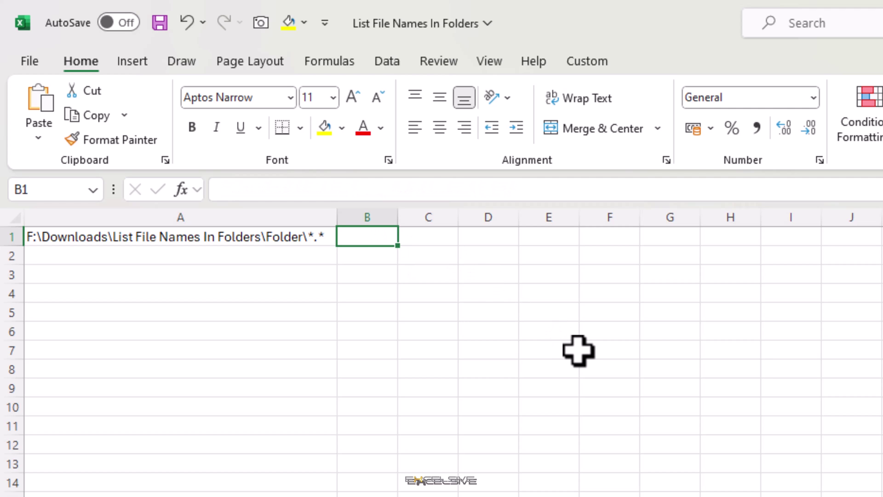
type("=")
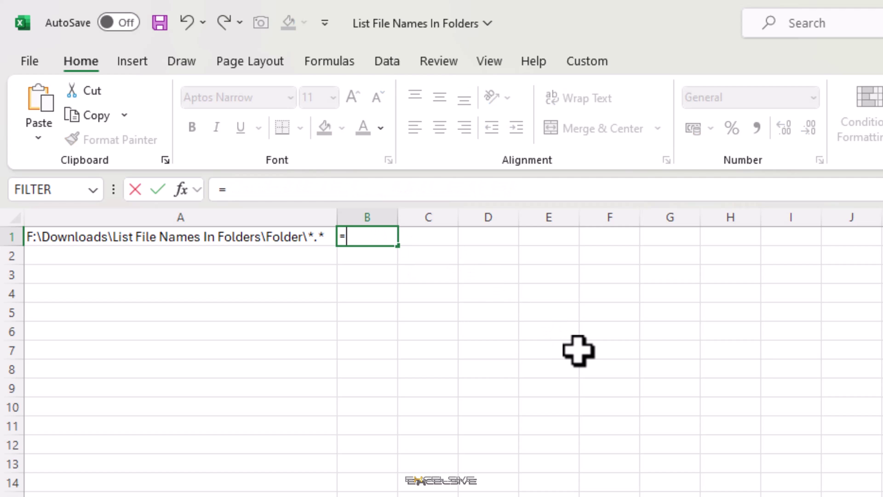
type("inde")
key("Tab")
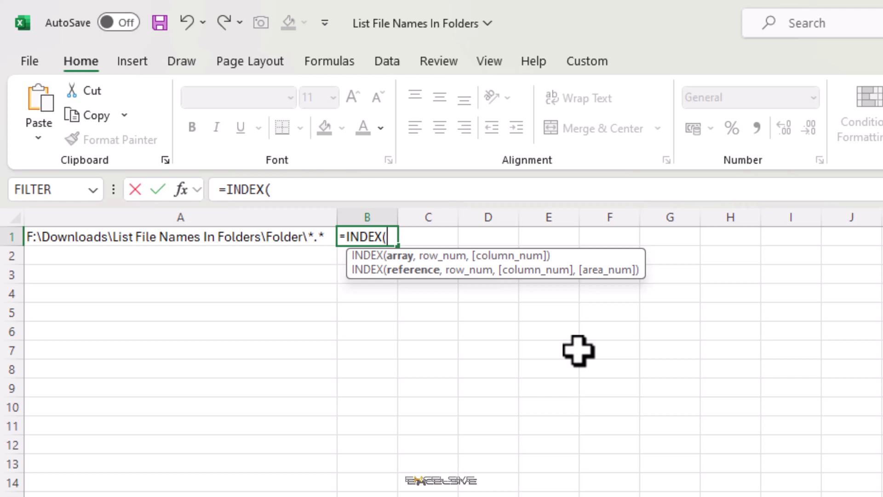
type("fil")
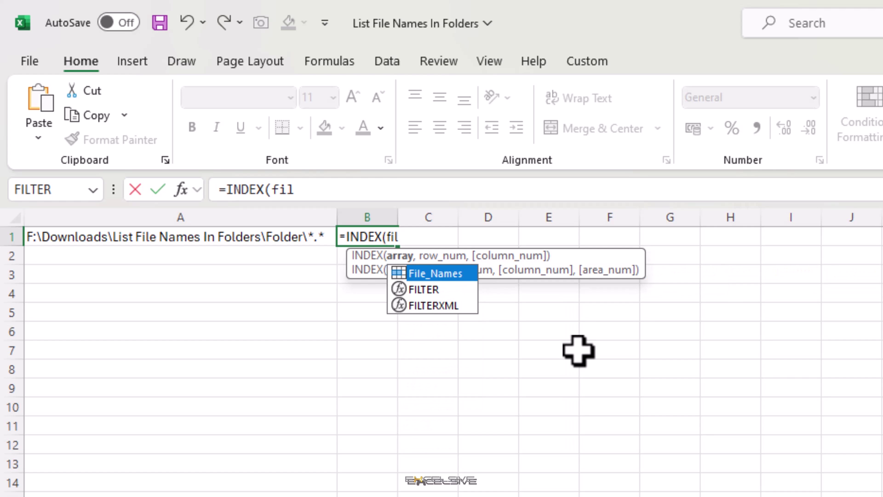
key("Tab")
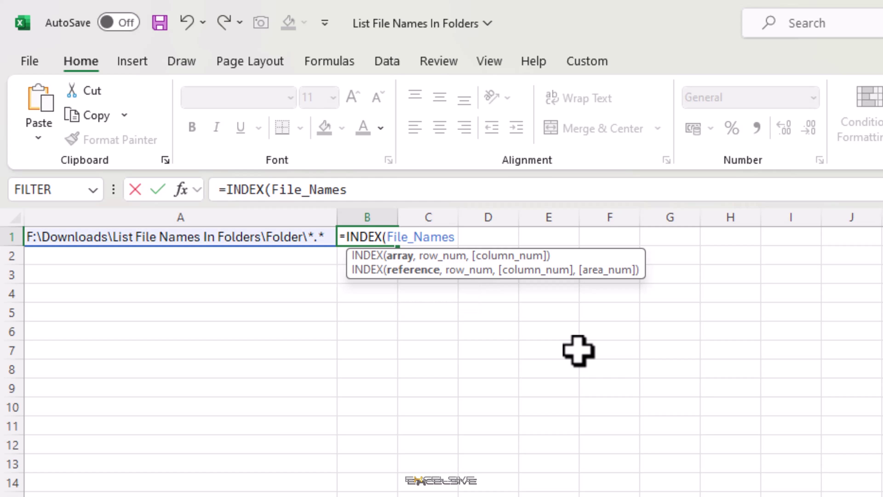
type(",row")
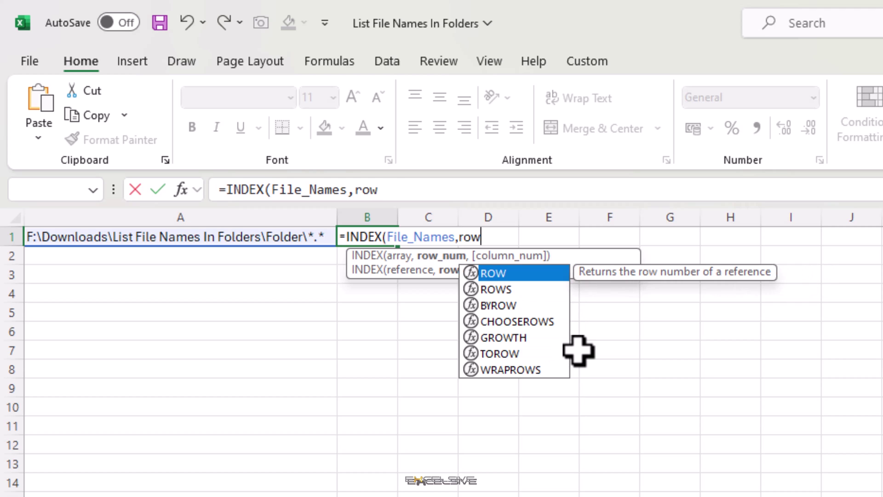
type("()")
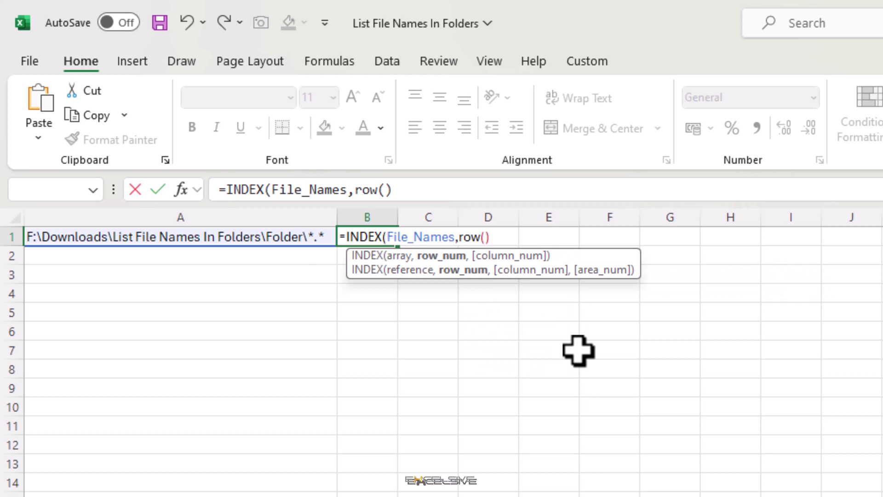
type(")")
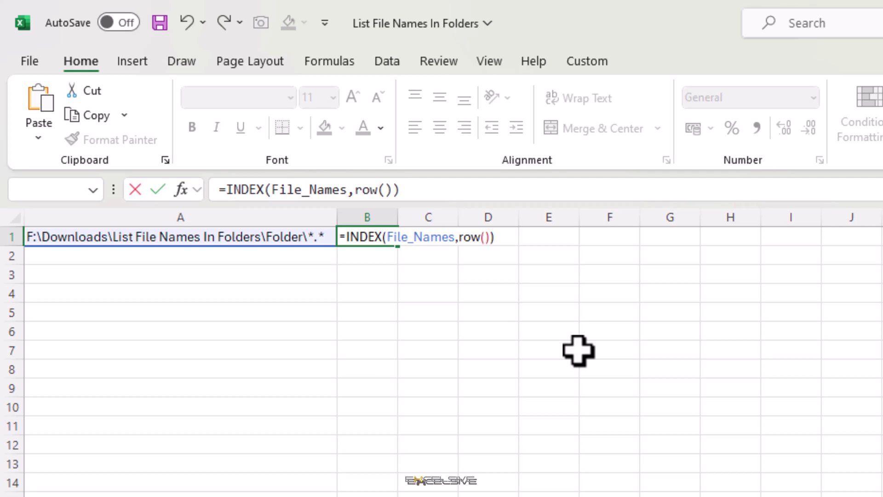
key("Return")
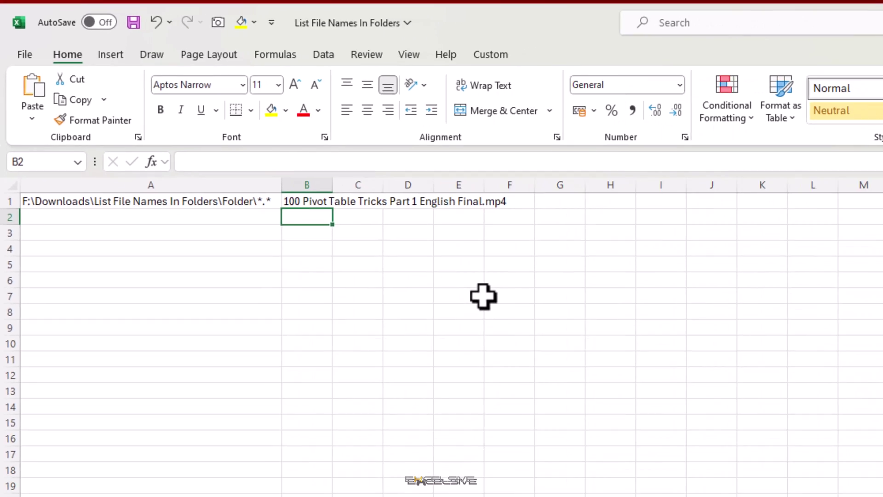
- Fill B1's INDEX formula down to row 312 and autofit column B to the file names
key("Up")
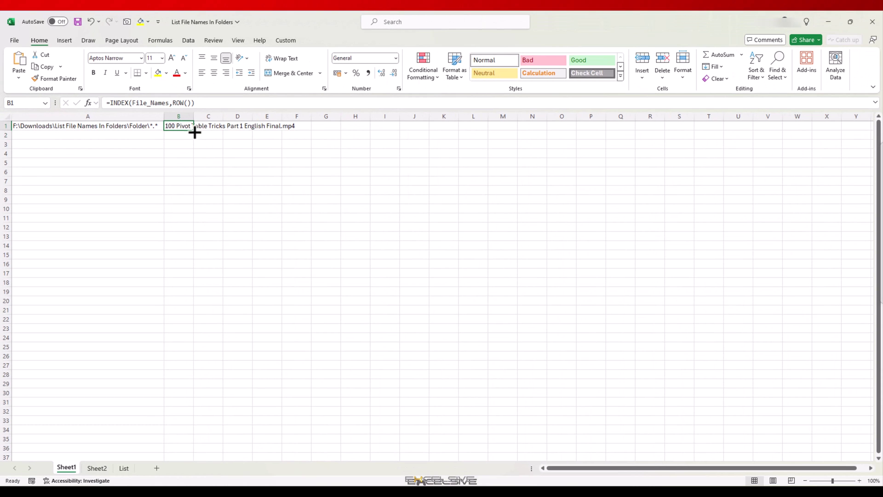
mouse_move(194, 131)
left_mouse_down()
mouse_move(201, 385)
mouse_move(179, 202)
left_mouse_up()
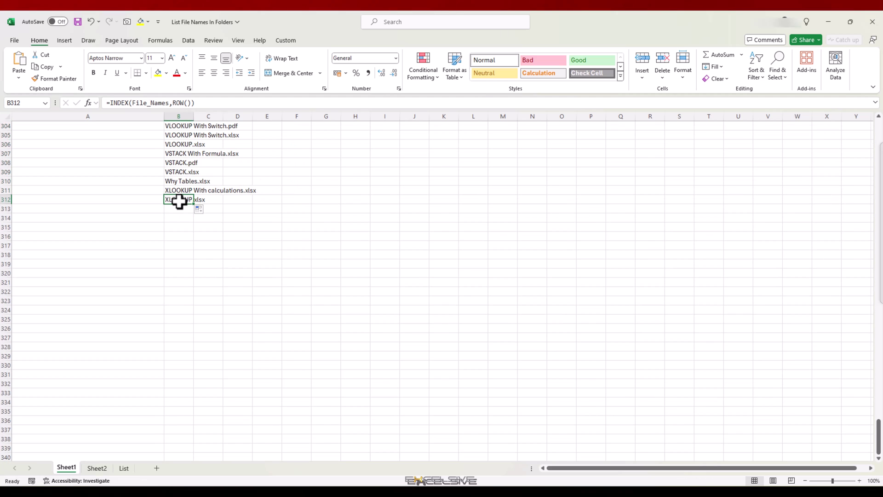
key("ctrl+Up")
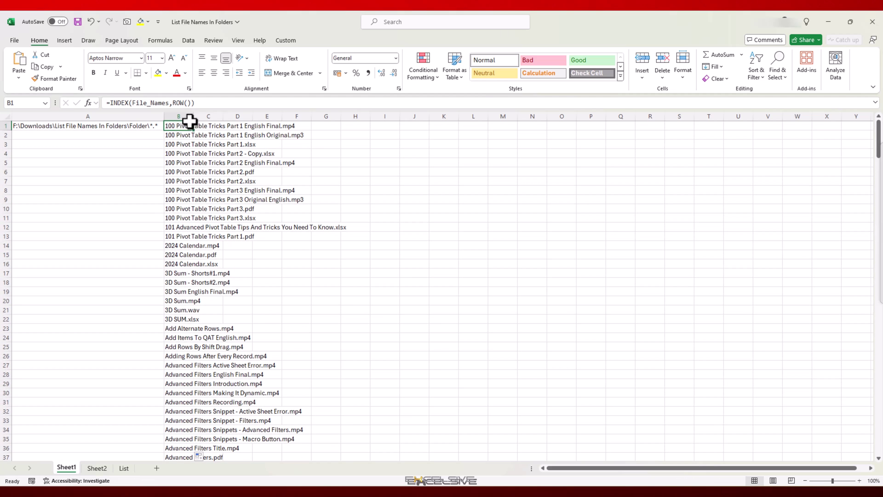
double_click(193, 116)
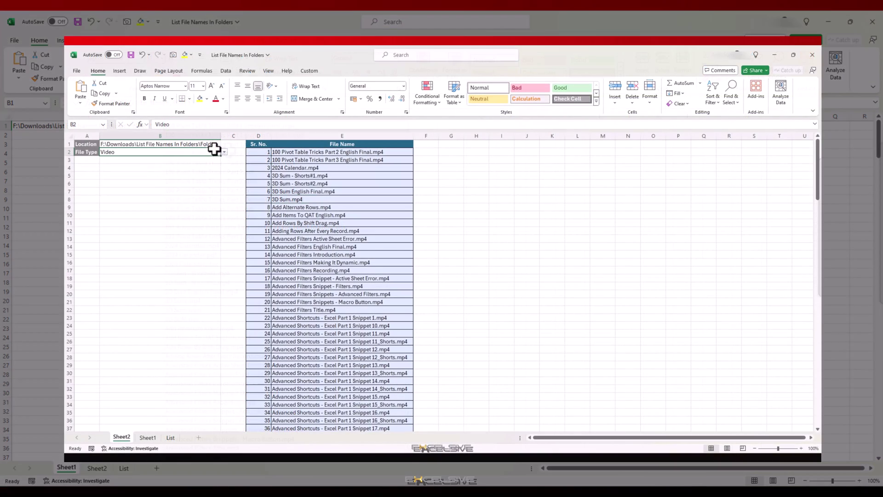
left_click(224, 152)
left_click(201, 171)
left_click(224, 152)
left_click(181, 189)
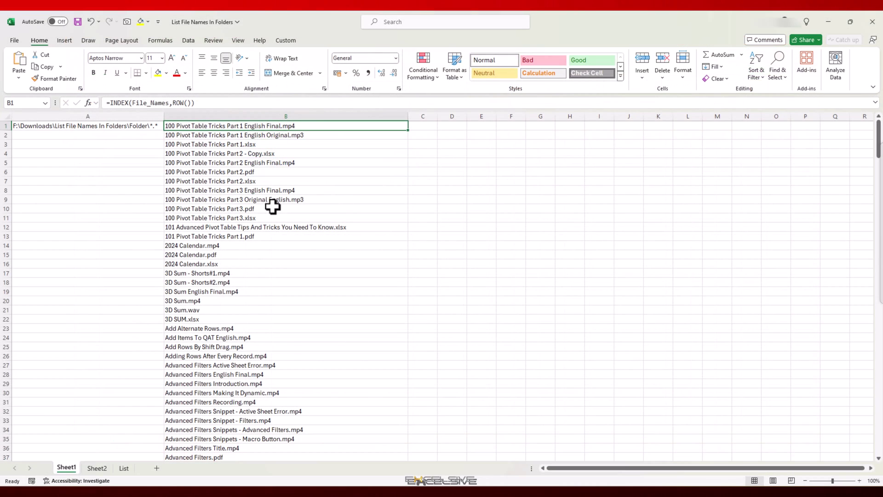
key("ctrl+Down")
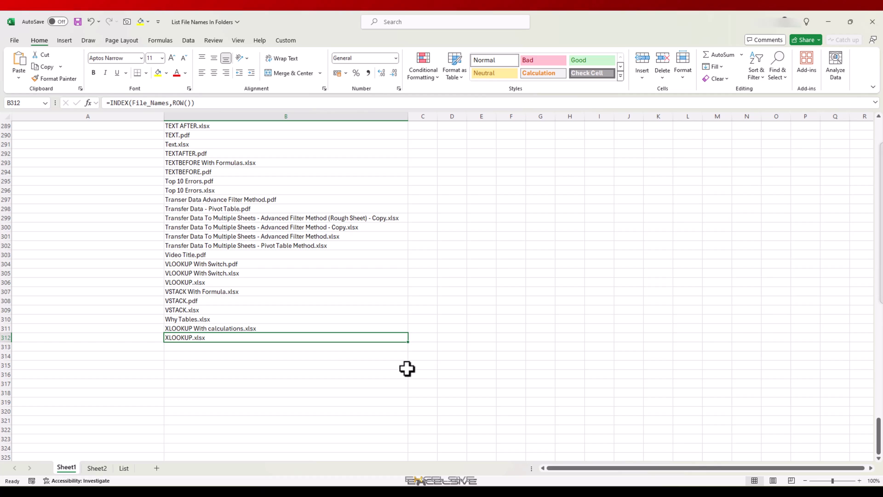
- Fill the formula past row 312 to reveal #REF! errors below the file list
left_click_drag(408, 342, 414, 449)
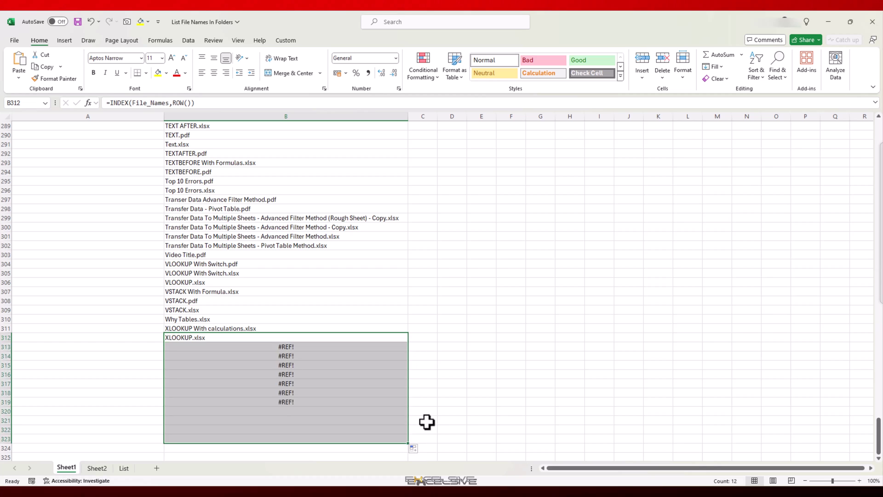
left_click(296, 349)
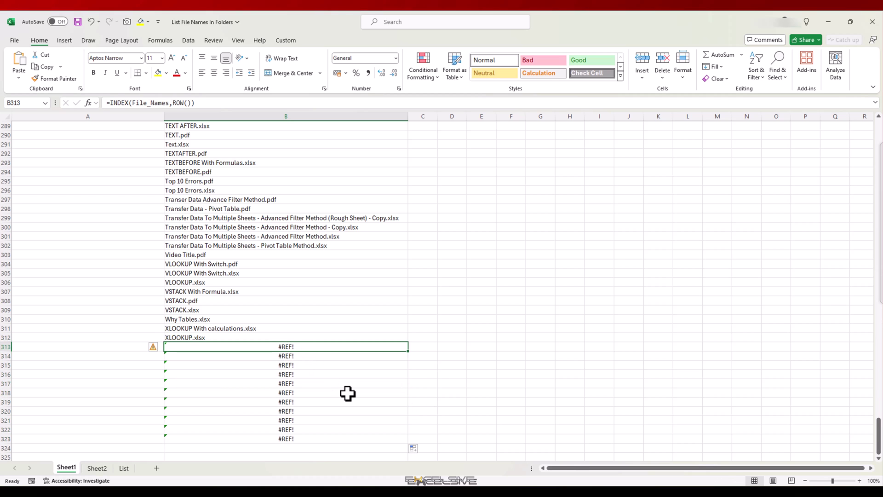
key("ctrl+Up")
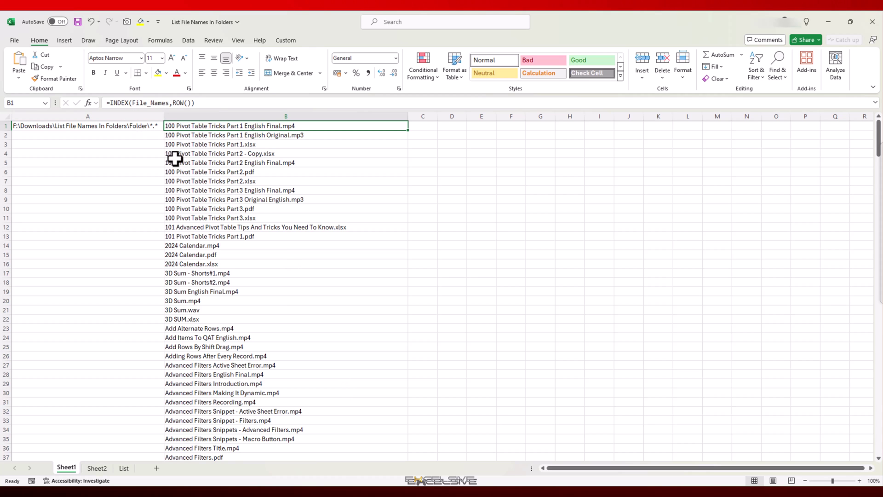
- Change B1's formula to =IFERROR(INDEX(File_Names,ROW()),"")
left_click(110, 102)
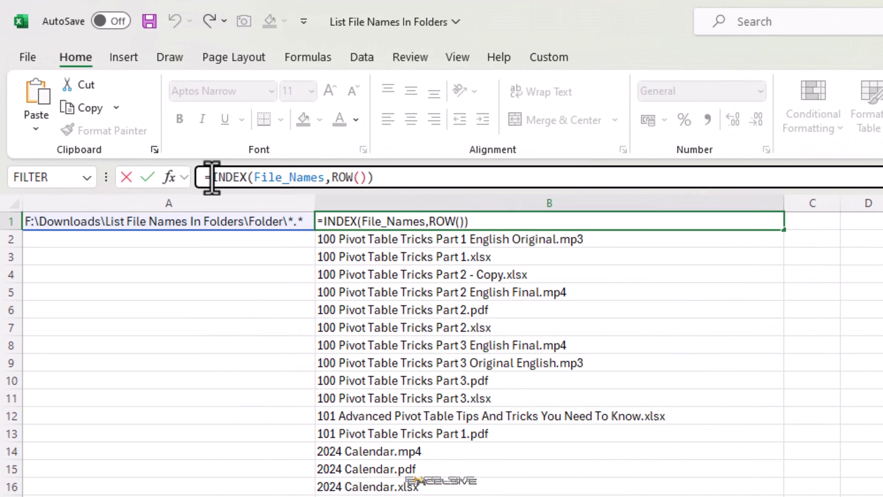
type("iferr")
key("Tab")
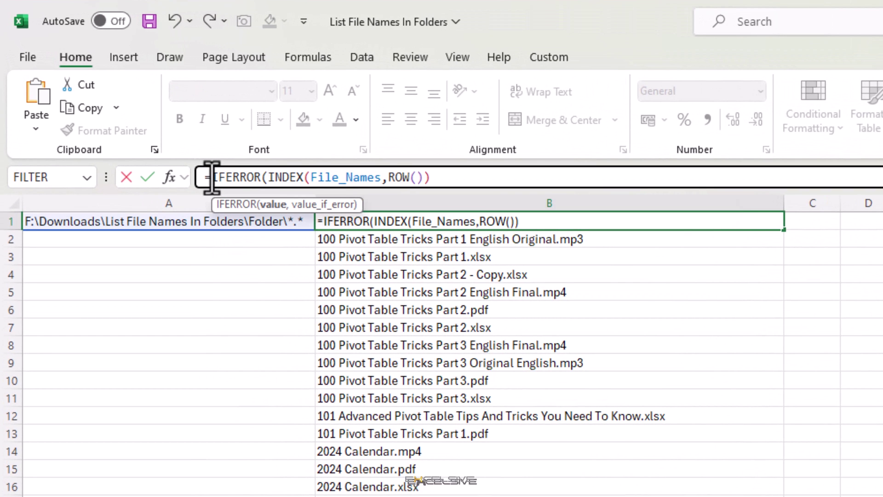
type(",\"\"")
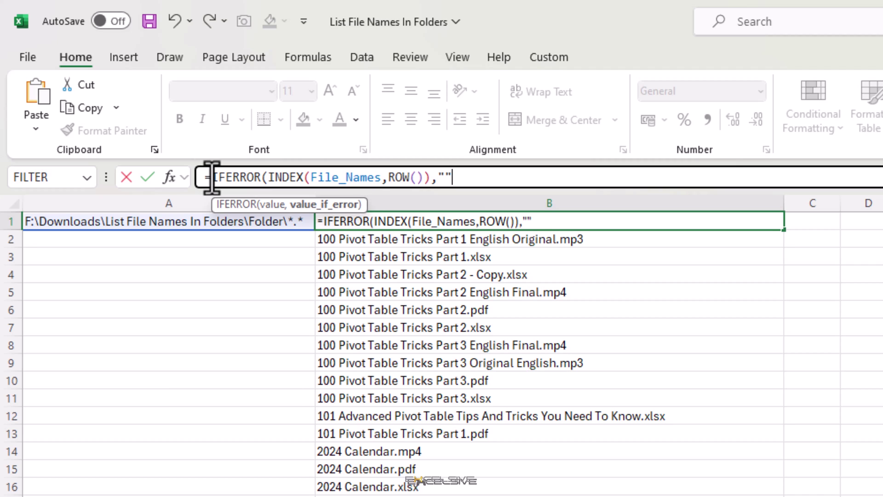
type(")")
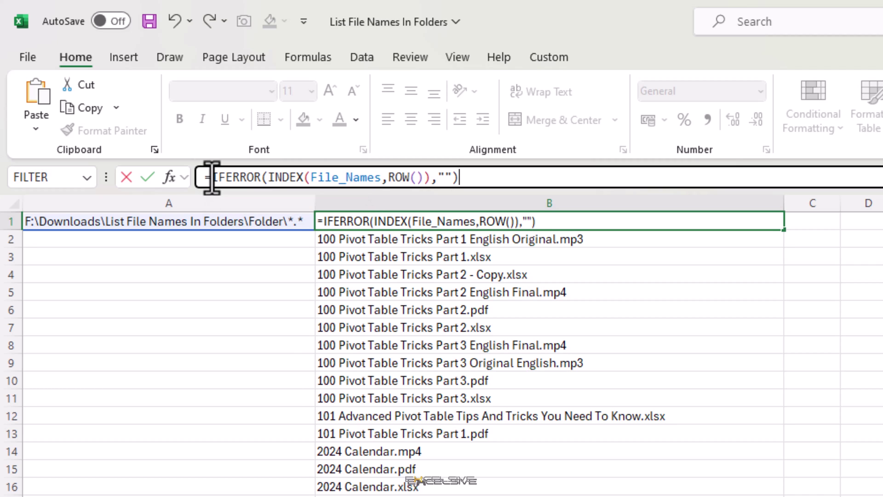
key("Return")
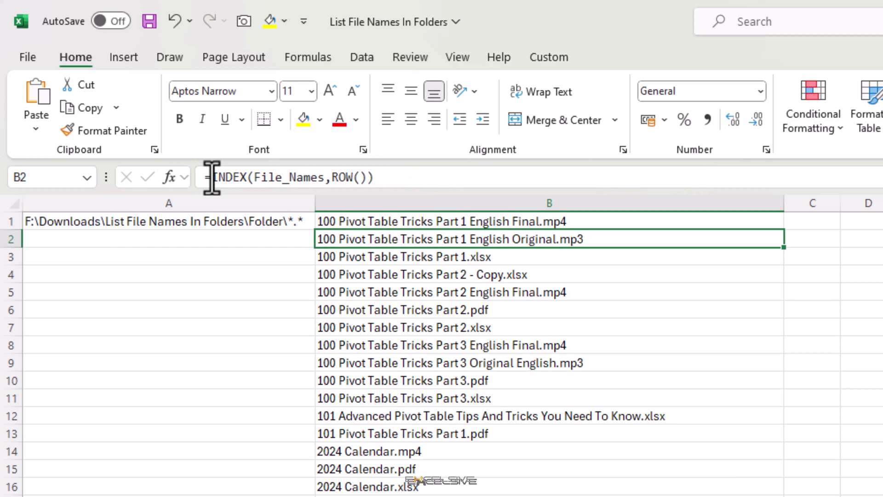
- Copy B1's IFERROR formula into B1:B500, selecting the range from B500 with Ctrl+Shift+Up
key("Up")
key("ctrl+c")
key("ctrl+g")
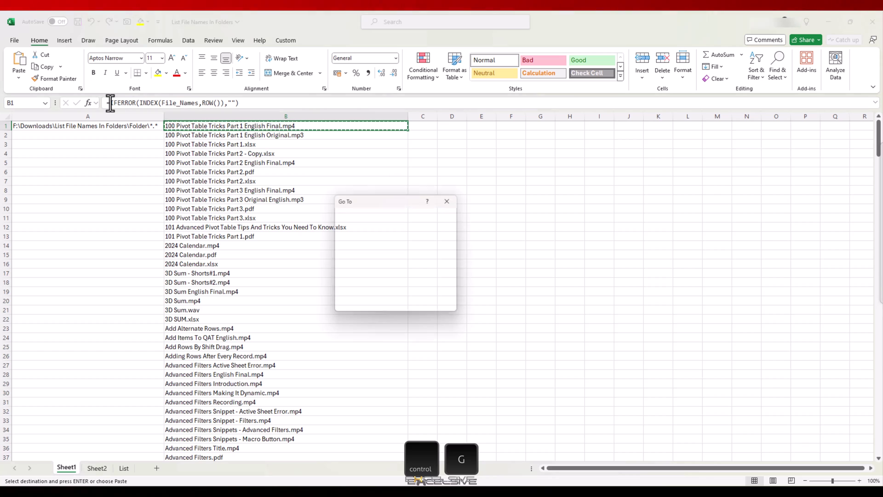
type("B500")
key("Return")
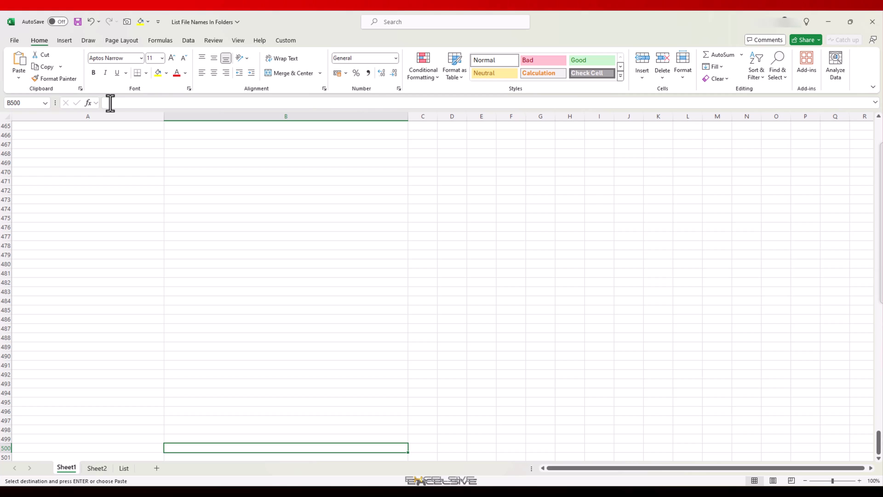
key("ctrl+shift+Up")
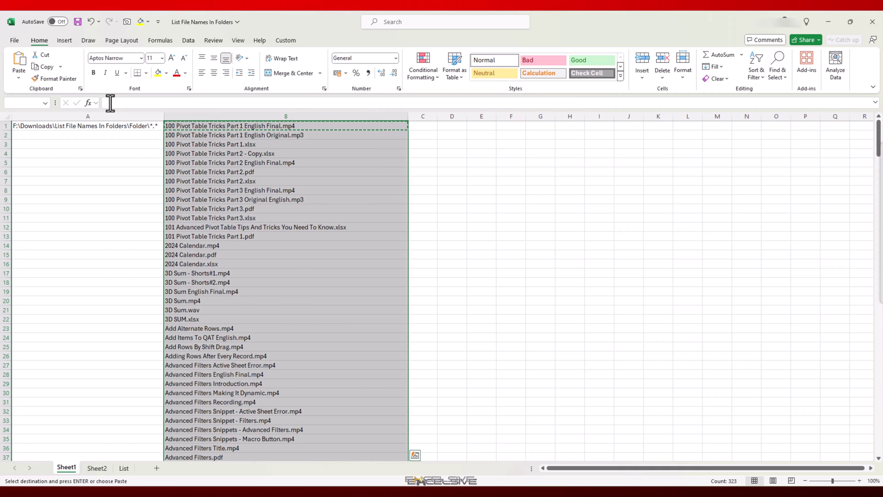
key("ctrl+v")
key("Up")
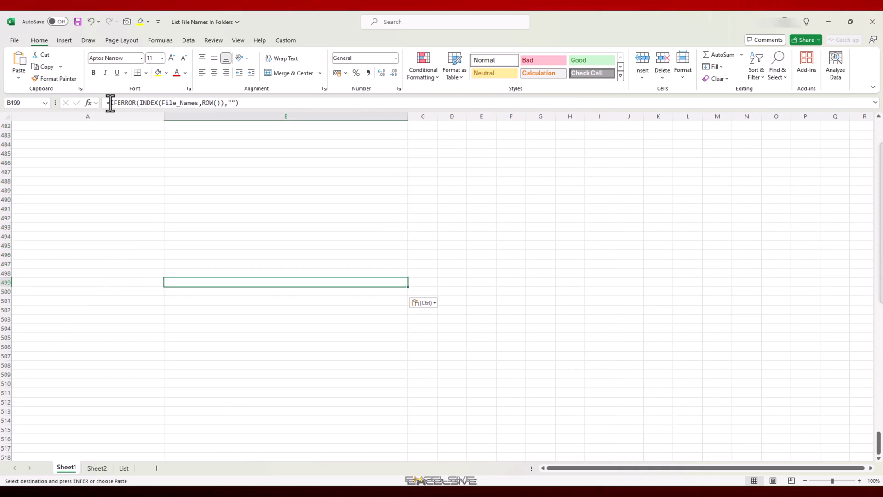
key("Down")
key("Up")
key("Up")
key("Up")
key("Up")
key("Up")
key("Up")
key("Up")
key("Up")
key("Up")
key("Up")
key("Up")
key("ctrl+Up")
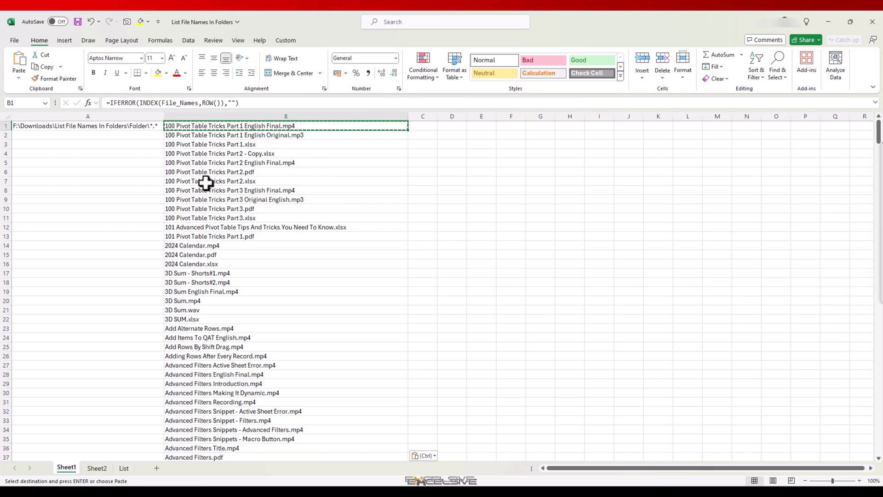
- Review the copied formulas in column B and scroll the file list
left_click(282, 152)
key("Escape")
left_click(284, 136)
left_click(290, 126)
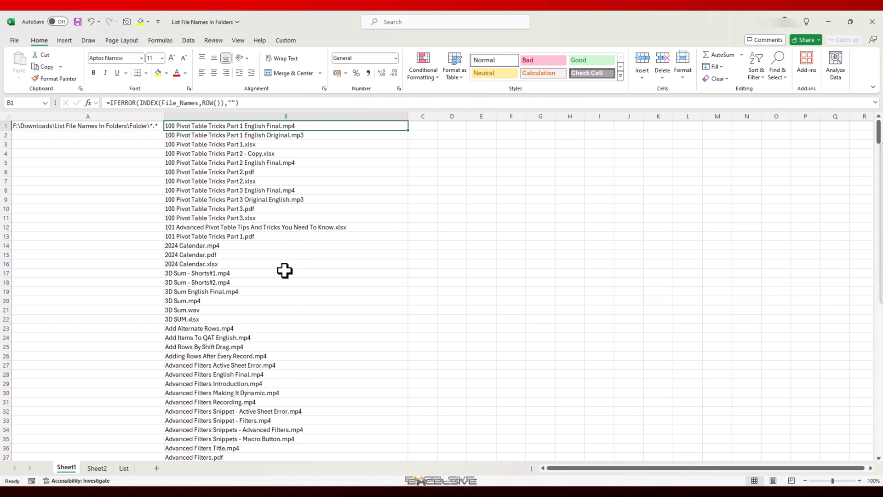
scroll(283, 264, "down", 4)
scroll(283, 264, "down", 3)
scroll(283, 264, "up", 7)
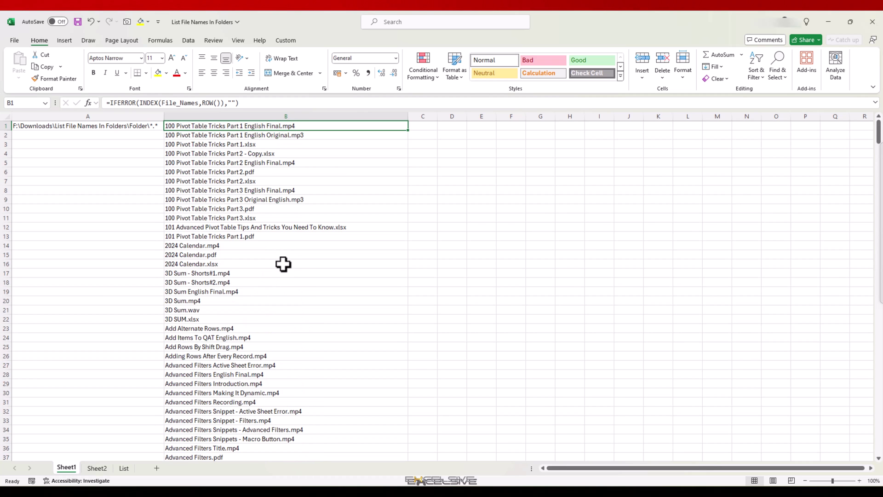
scroll(282, 264, "down", 7)
scroll(283, 265, "up", 7)
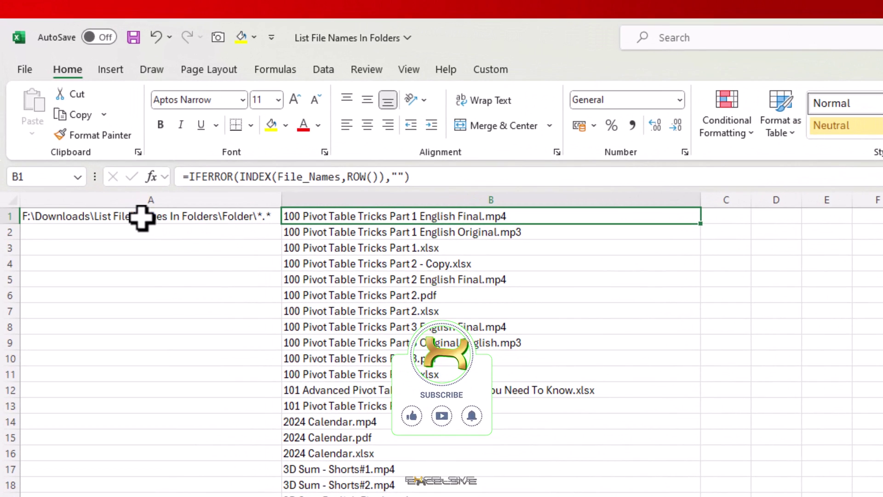
- Change A1's wildcard to *.mp4 and autofit column A to the full path
left_click(142, 216)
left_click(483, 175)
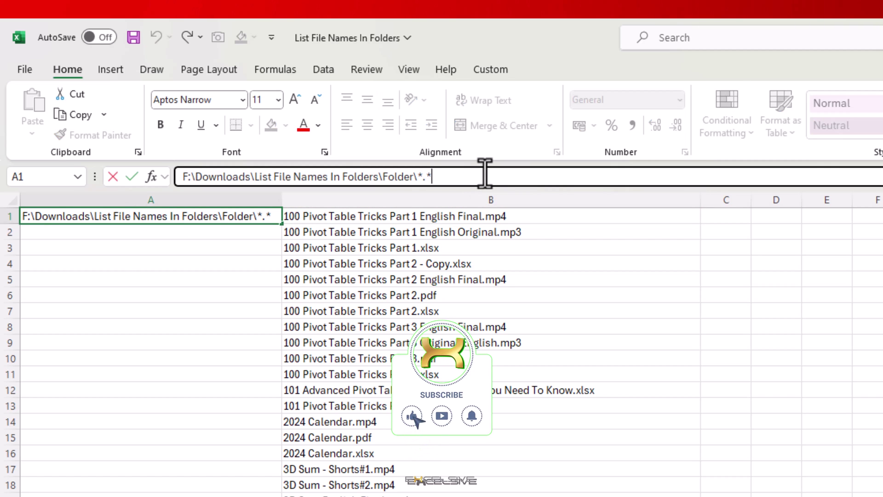
key("BackSpace")
type("mp4")
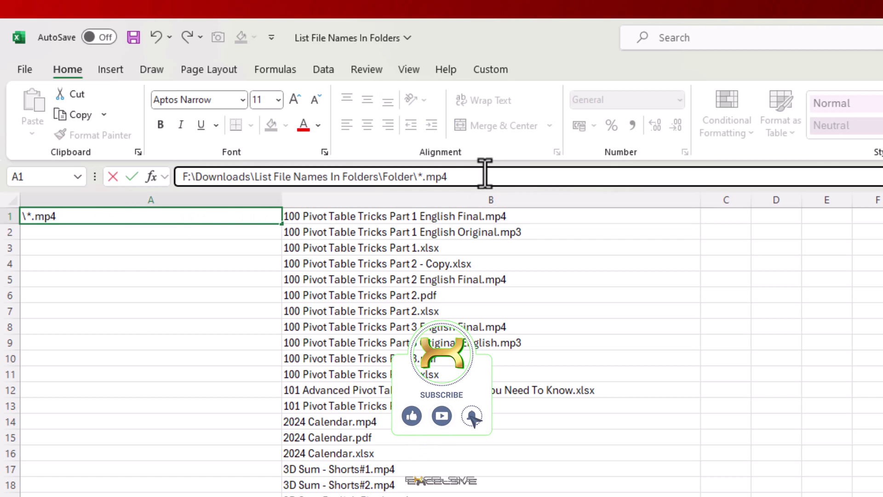
key("Return")
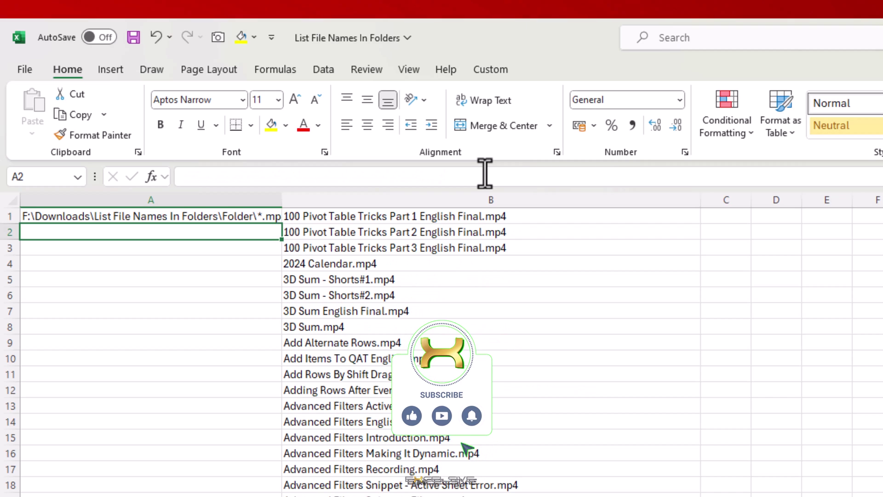
key("Up")
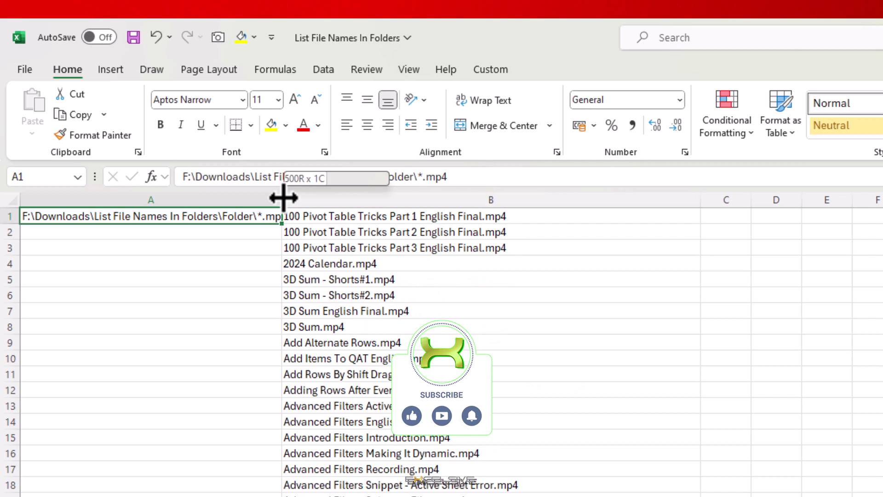
double_click(282, 200)
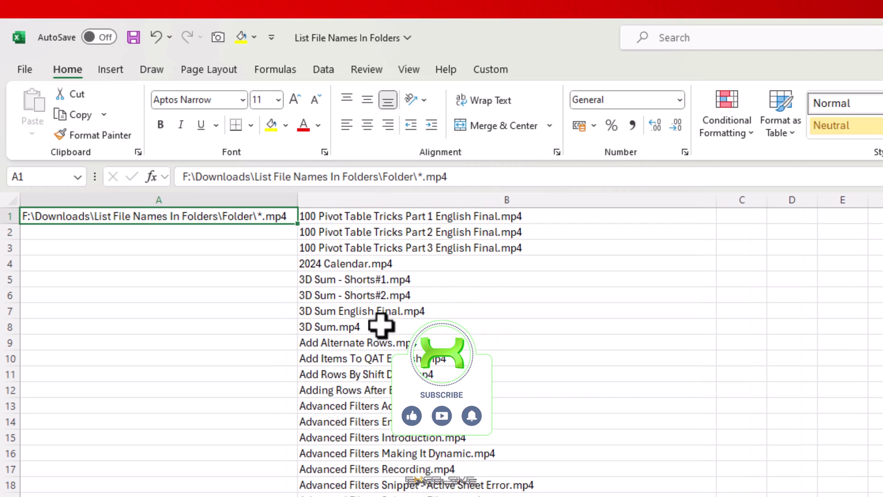
scroll(405, 382, "down", 4)
scroll(404, 382, "down", 1)
scroll(405, 382, "up", 5)
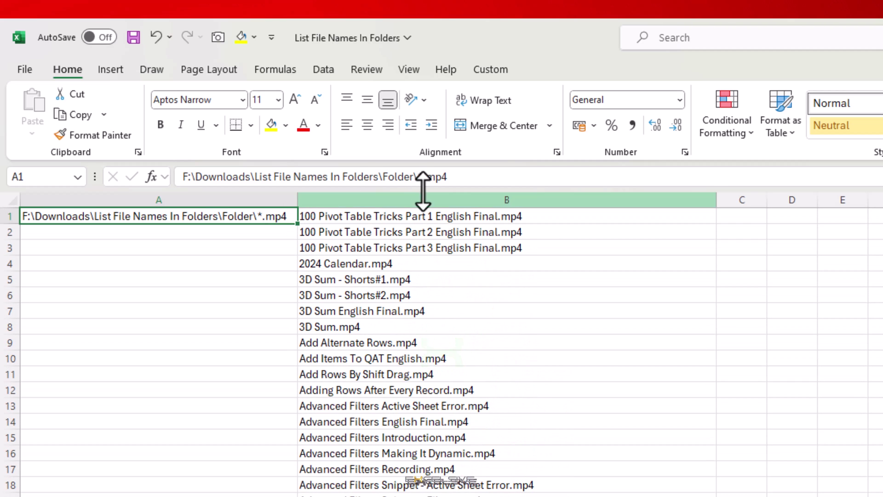
- Switch A1's pattern to *.pdf so column B lists only PDF files
left_click(504, 177)
left_click_drag(449, 178, 427, 180)
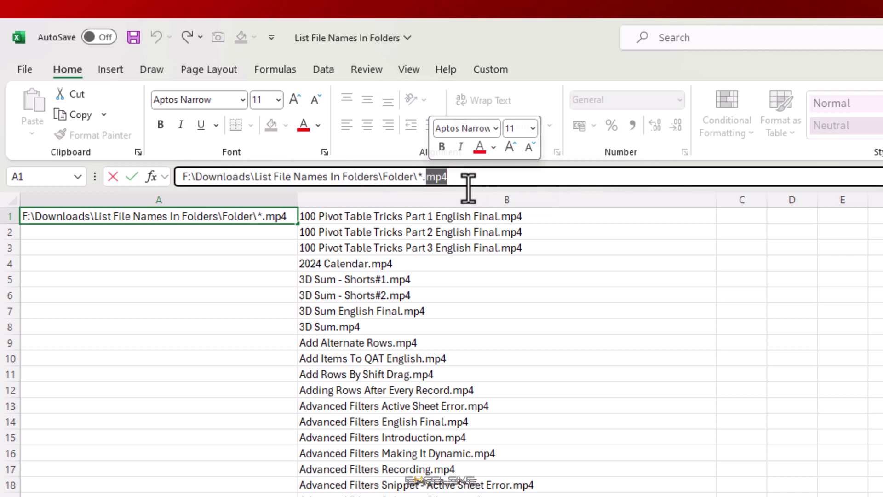
type("pdf")
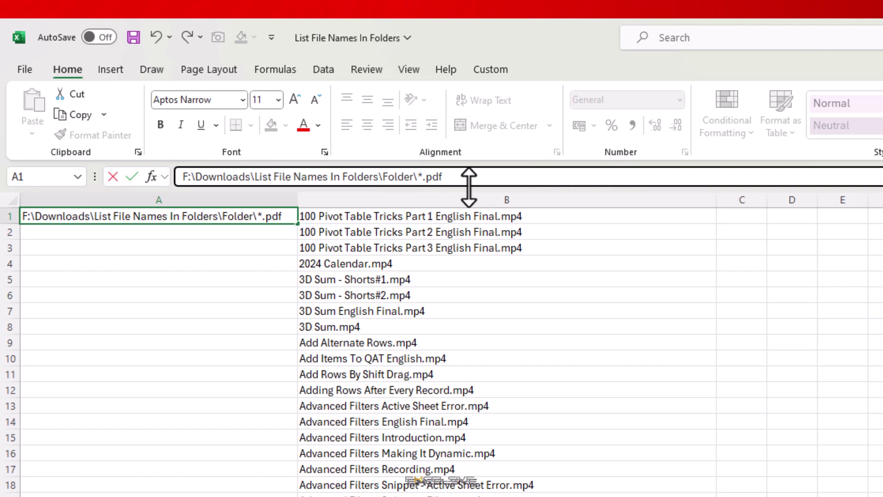
key("Return")
- Restore A1's pattern to *.* so column B lists every file type
key("Up")
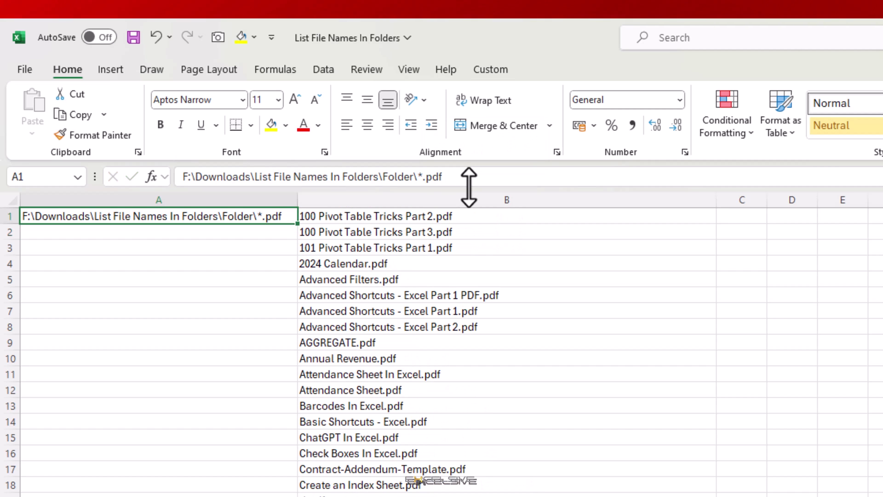
key("F2")
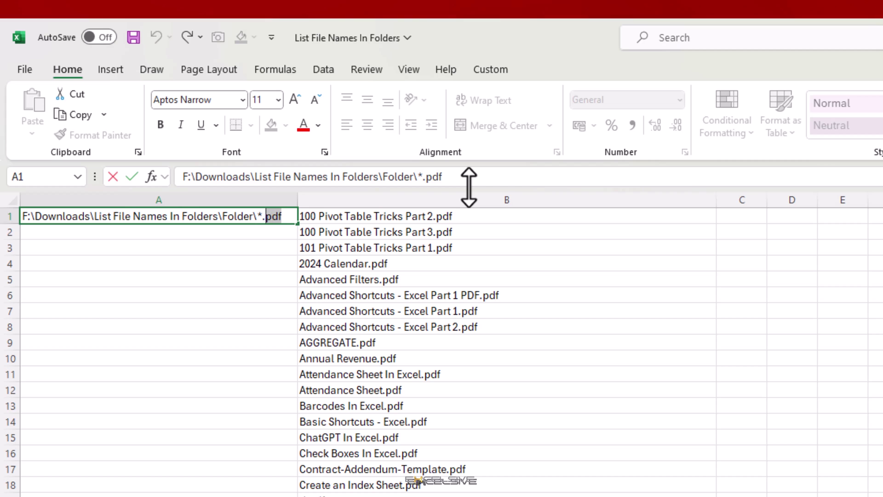
type("*")
key("Return")
key("Up")
key("Right")
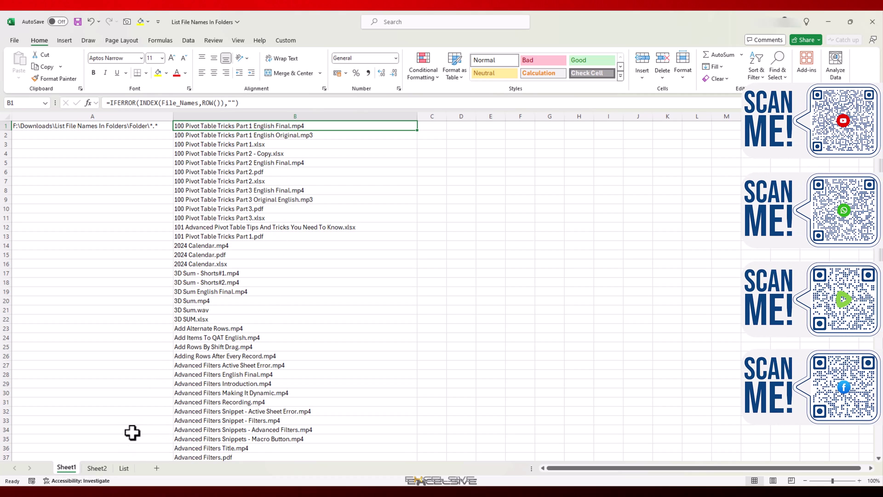
left_click(357, 229)
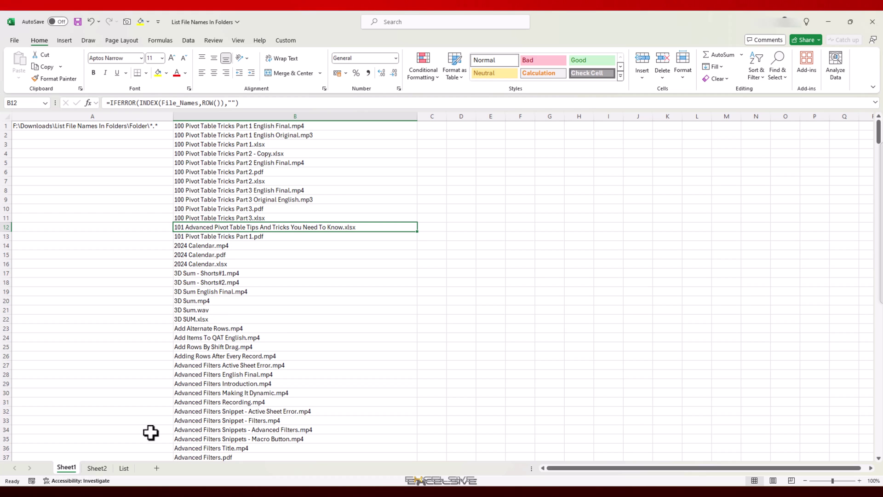
left_click(124, 468)
scroll(156, 240, "down", 3)
scroll(155, 239, "down", 4)
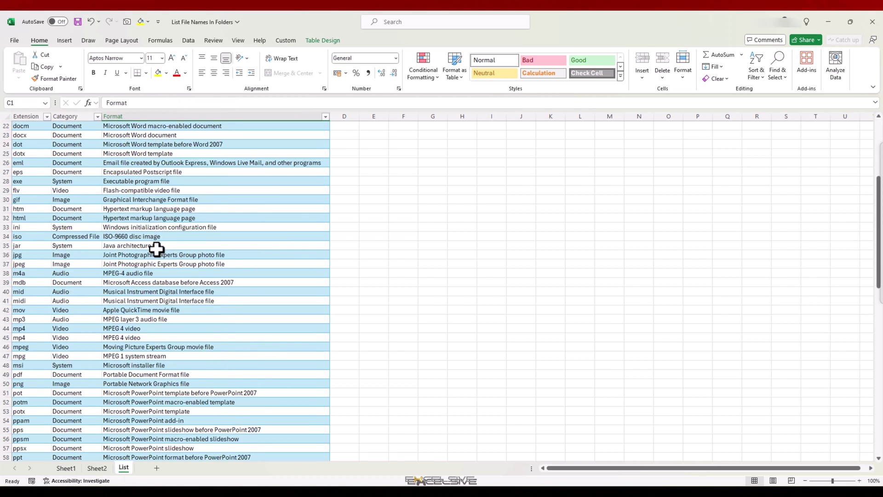
scroll(156, 244, "down", 4)
scroll(155, 246, "down", 5)
scroll(156, 251, "down", 1)
scroll(154, 252, "down", 5)
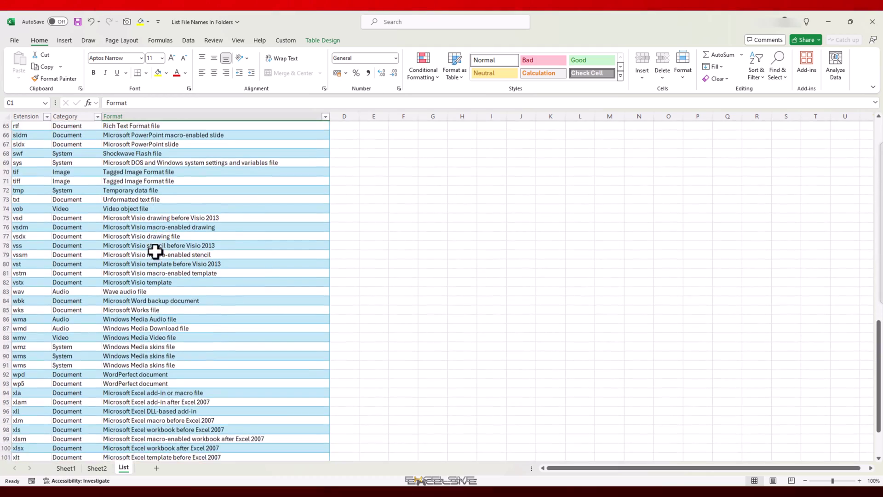
scroll(154, 252, "down", 2)
scroll(152, 254, "down", 2)
scroll(65, 266, "up", 15)
scroll(65, 264, "up", 8)
scroll(69, 230, "up", 3)
left_click(74, 116)
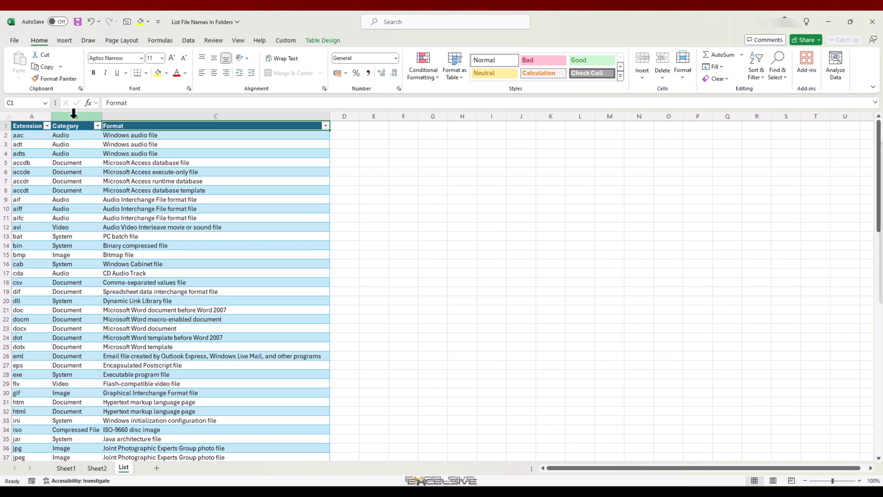
left_click(73, 116)
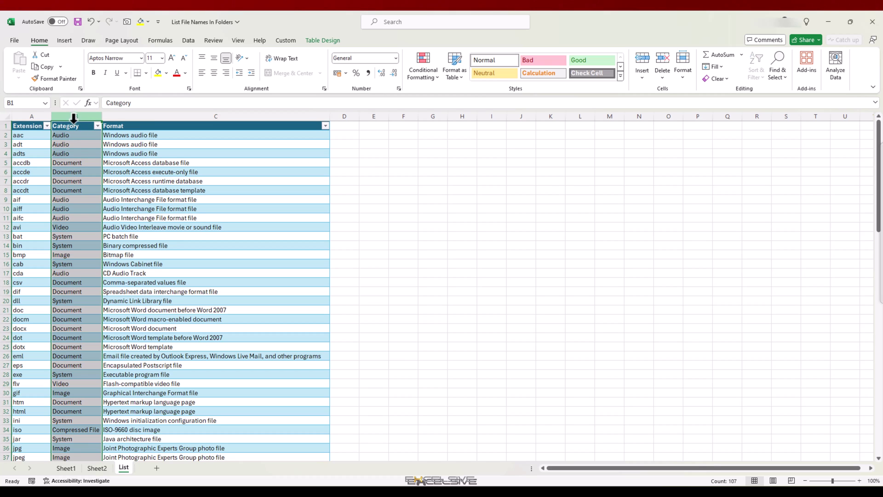
left_click(77, 184)
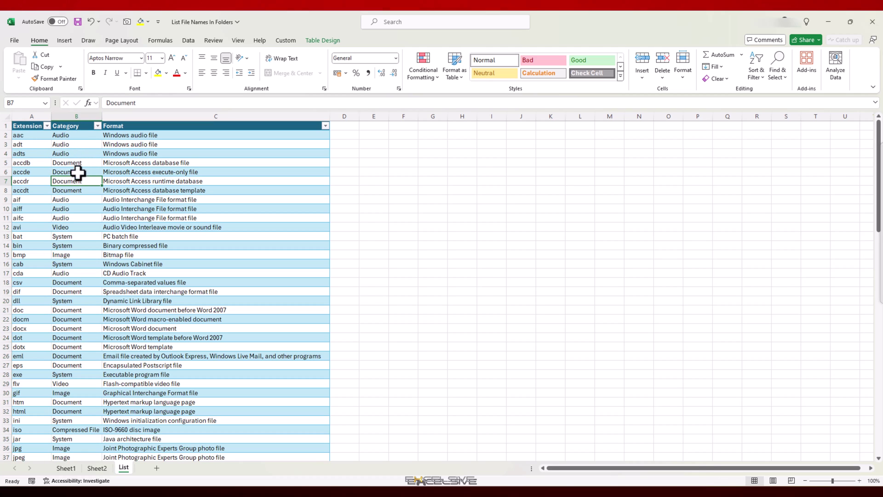
left_click(33, 137)
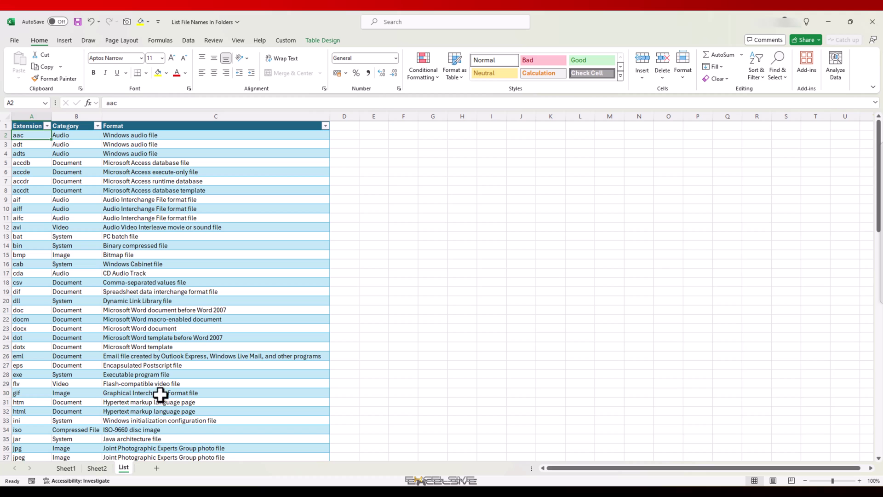
- On Sheet1, insert a blank top row with headers File Name in B1 and Categories in C1
left_click(67, 468)
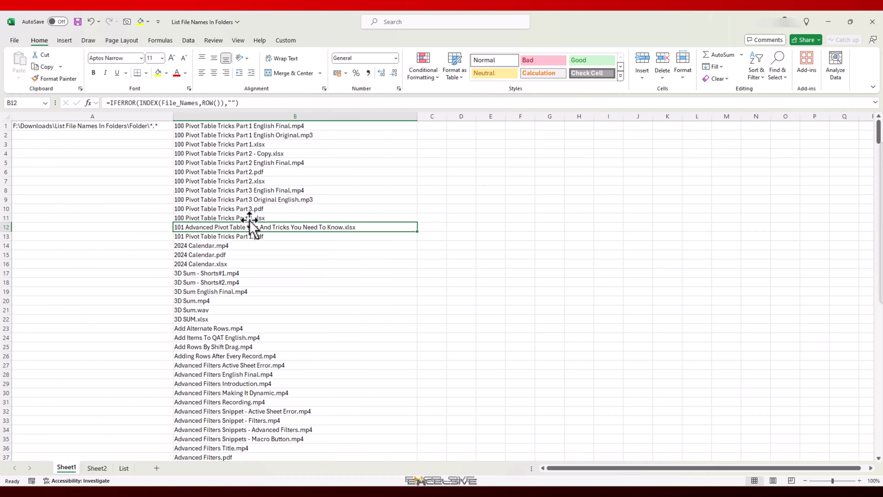
left_click(234, 127)
key("shift+space")
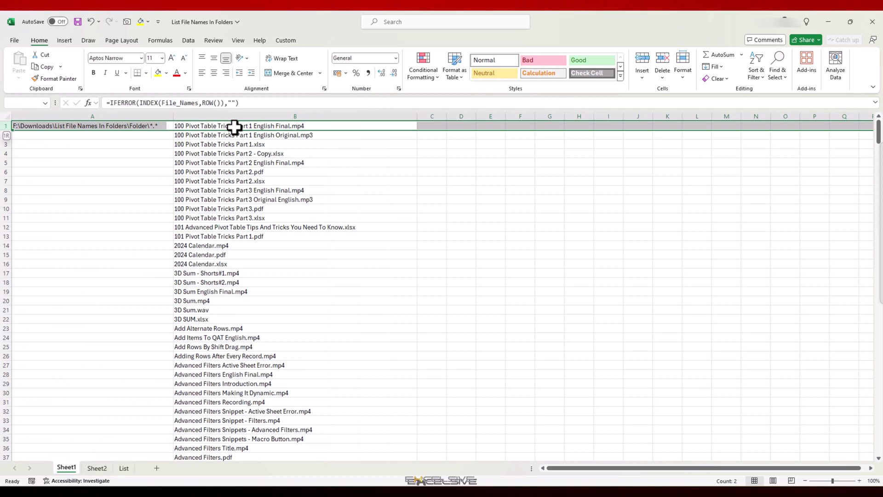
key("ctrl+shift+equal")
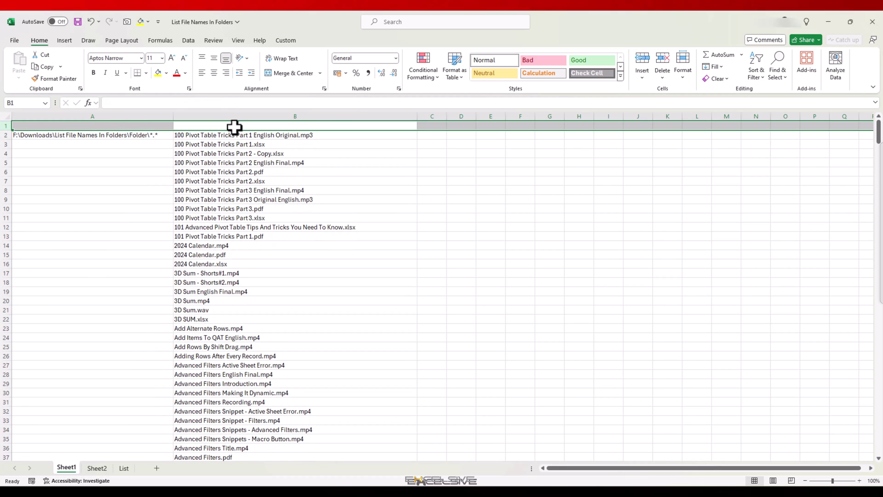
left_click(235, 127)
type("File Name")
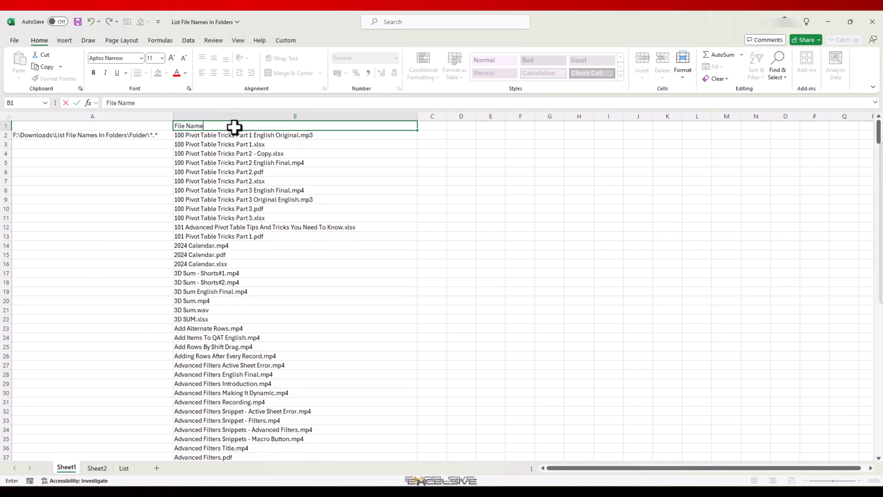
key("Tab")
type("ateg")
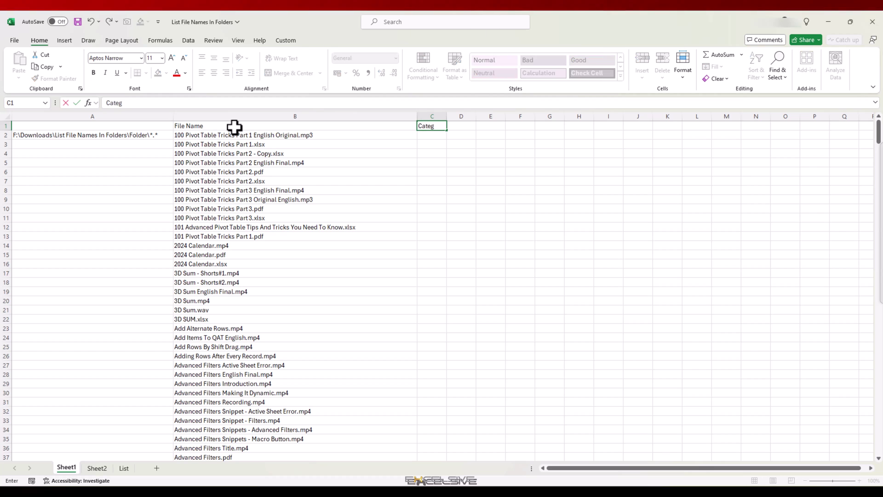
key("Return")
- Convert B1:C501 into a table with headers
left_click(235, 127)
key("shift+Right")
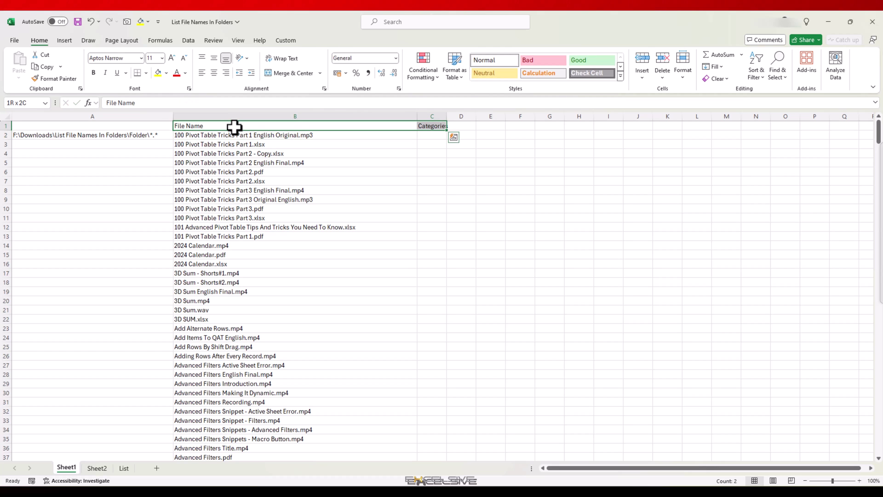
key("ctrl+shift+Down")
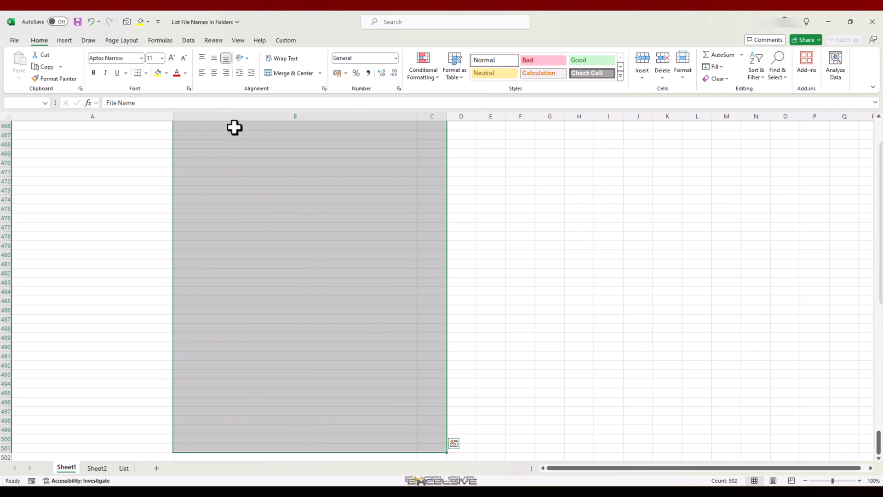
key("ctrl+t")
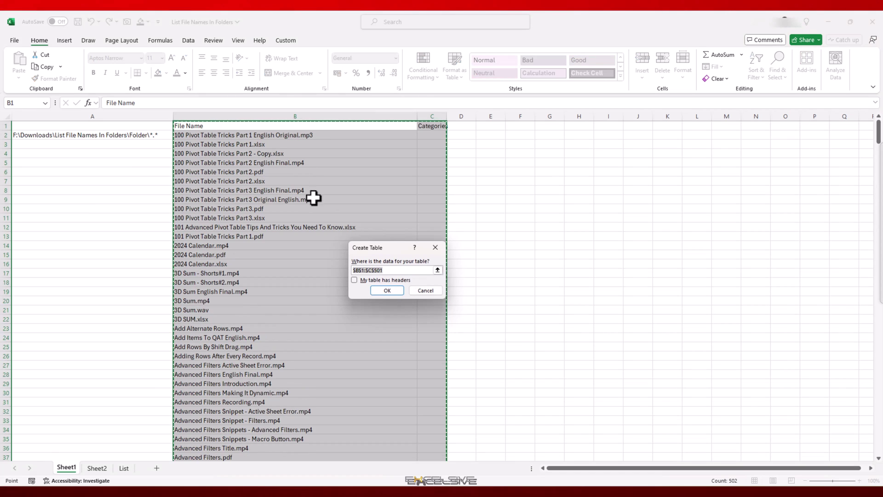
left_click(377, 279)
left_click(387, 290)
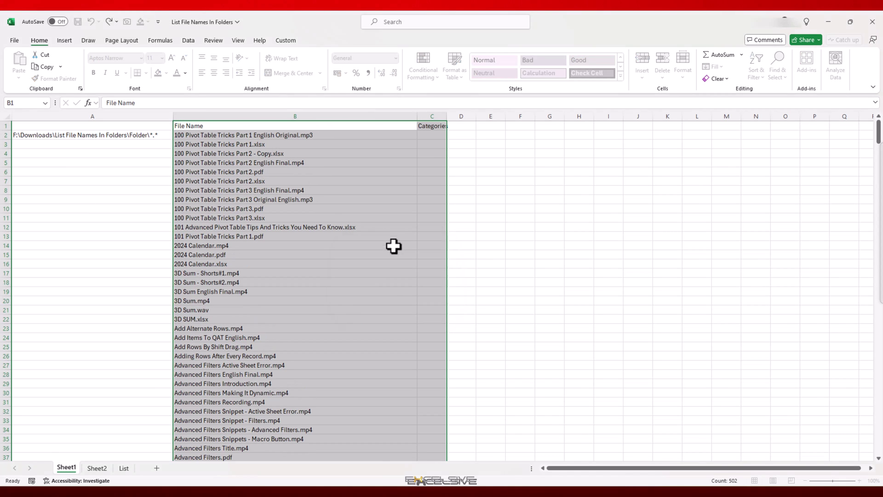
- Start a VLOOKUP in C2 on TEXTAFTER of the row's File Name after "."
left_click(430, 136)
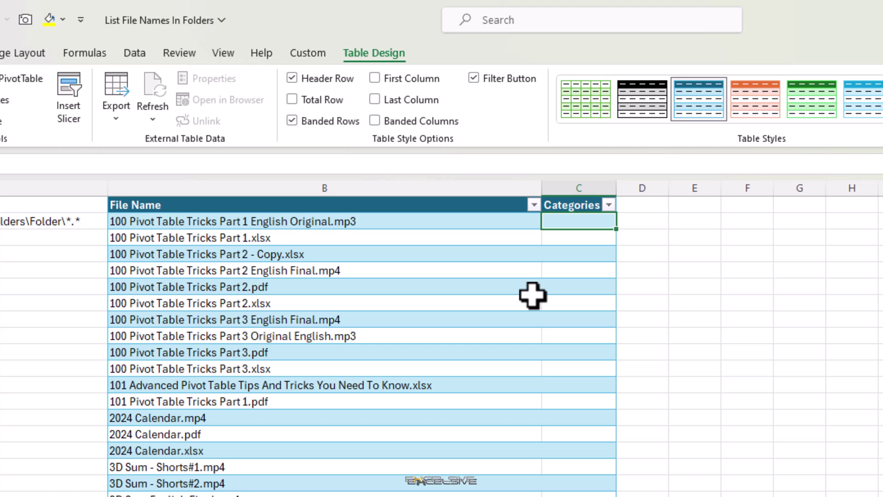
type("=vl")
key("Tab")
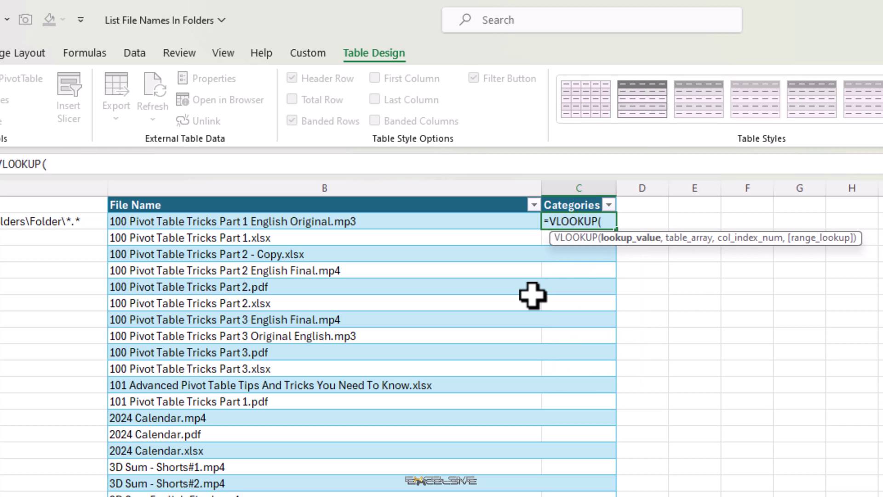
type("text")
key("Down")
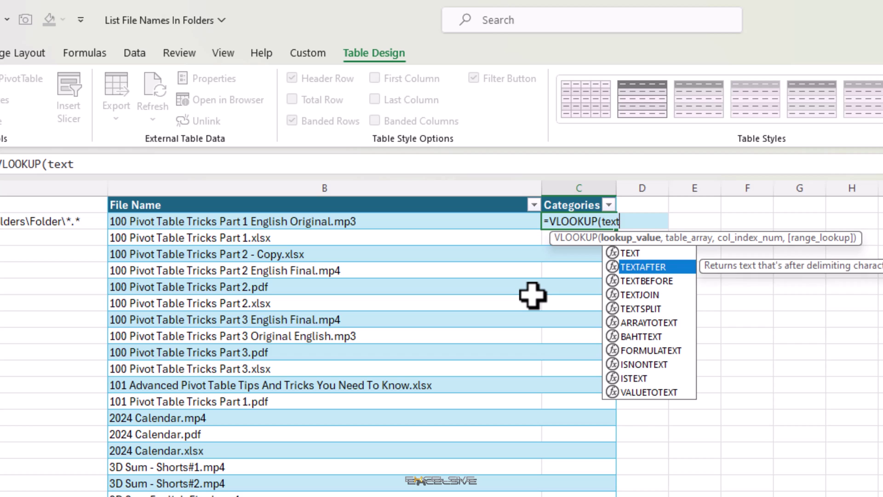
key("Tab")
key("Left")
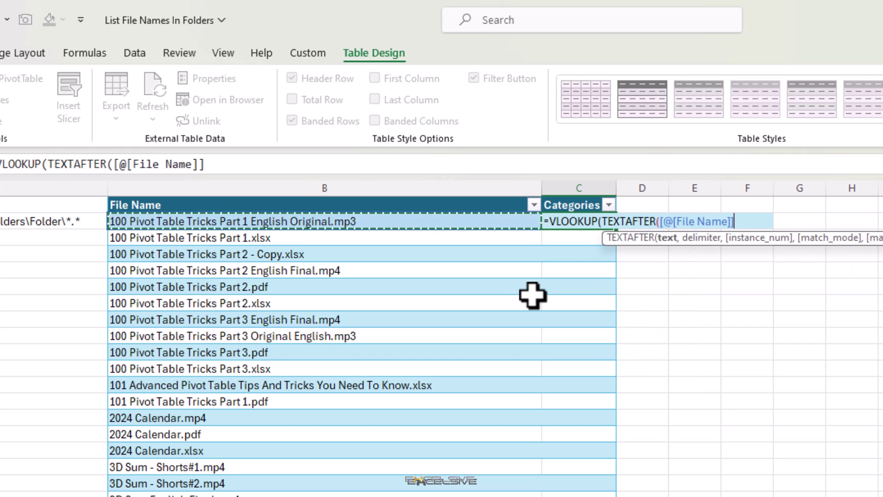
type(",\".")
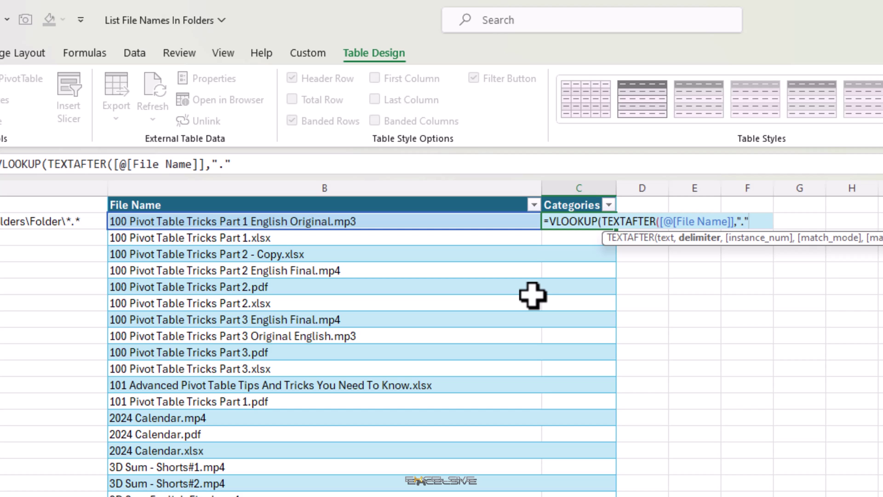
type(")")
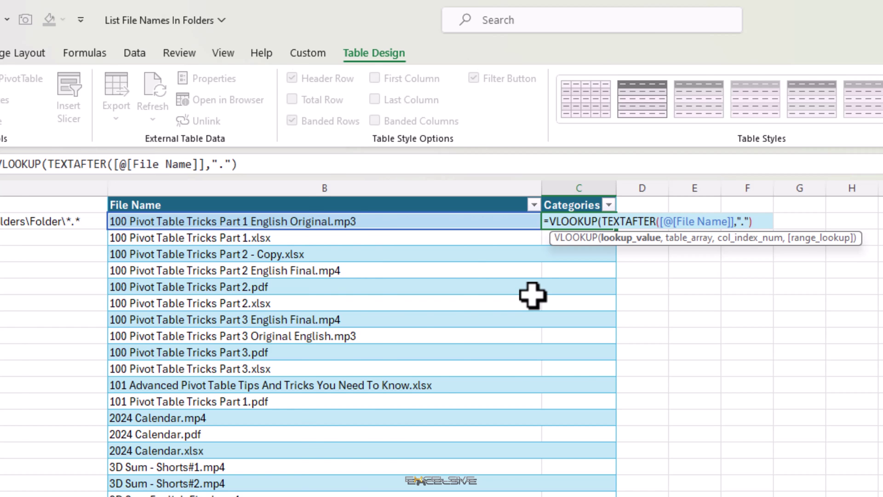
type(",")
- Finish the lookup on Table1's Extension:Category columns, returning column 2 with exact match
key("ctrl+Page_Down")
left_click(62, 205)
key("ctrl+shift+Down")
key("shift+Right")
type(",2,")
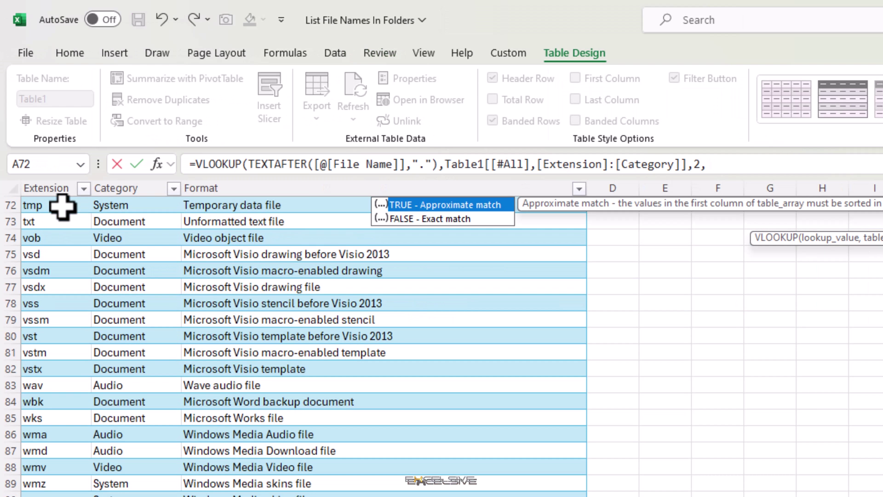
type("0)")
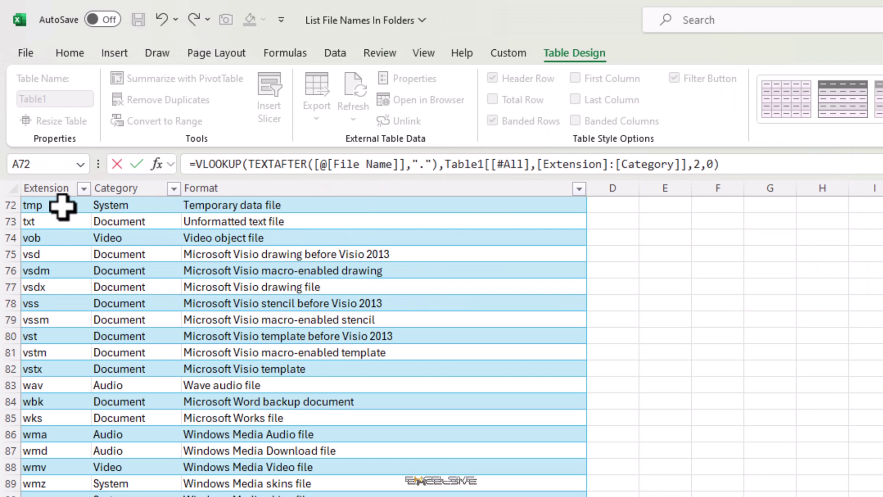
key("Return")
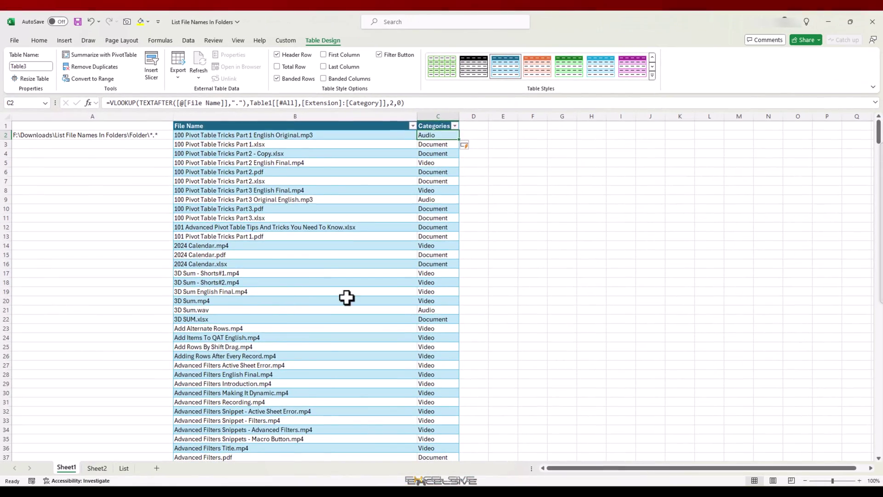
- Scroll down the Categories results and inspect an #N/A row below the file list
scroll(405, 311, "down", 12)
scroll(414, 311, "down", 14)
scroll(423, 311, "down", 12)
scroll(423, 311, "down", 11)
scroll(423, 311, "down", 11)
scroll(423, 310, "down", 9)
scroll(423, 311, "down", 15)
scroll(423, 311, "down", 12)
scroll(435, 322, "down", 5)
left_click(434, 323)
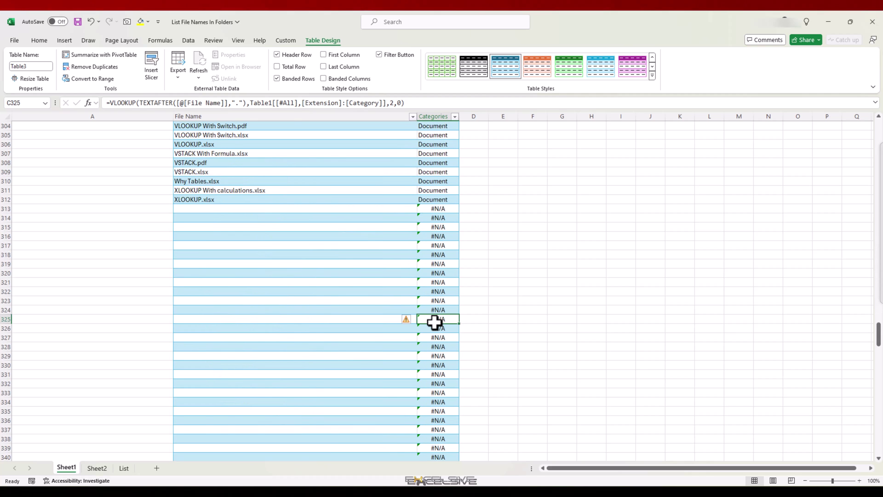
- Wrap C2's VLOOKUP formula in IFERROR so rows without a file name show no error
key("ctrl+Up")
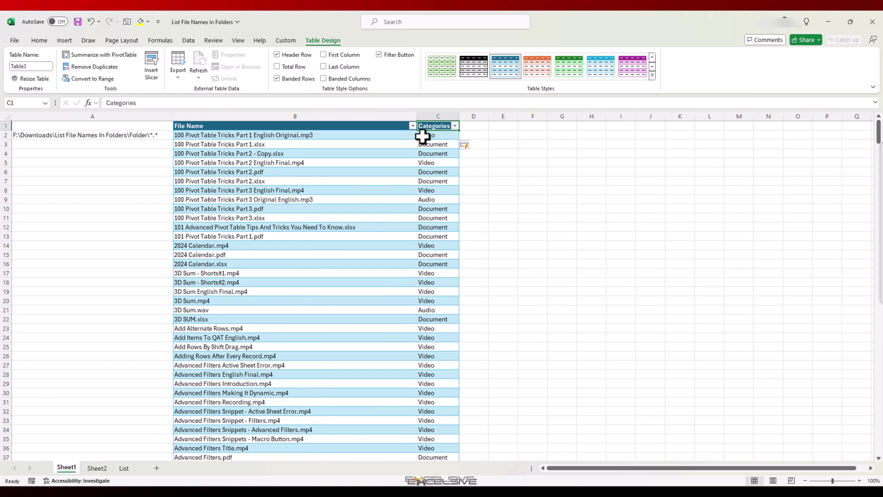
left_click(422, 136)
left_click(109, 103)
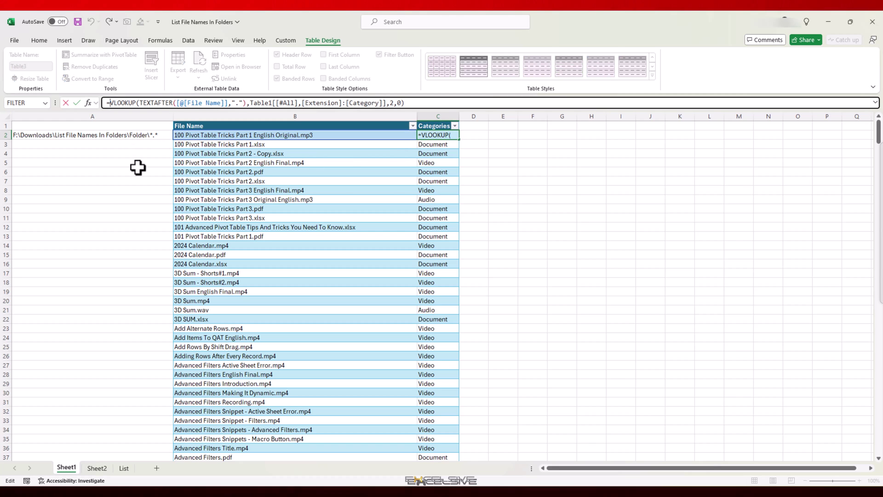
type("IFERROR(")
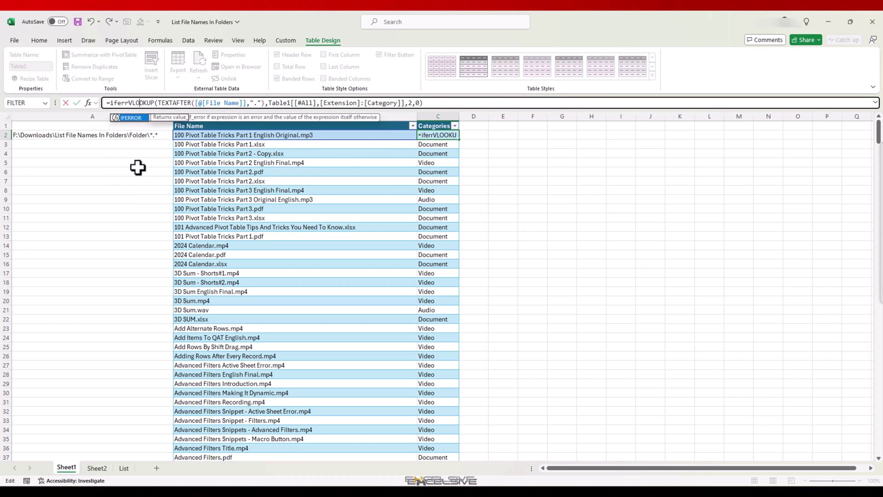
key("End")
type(",0")
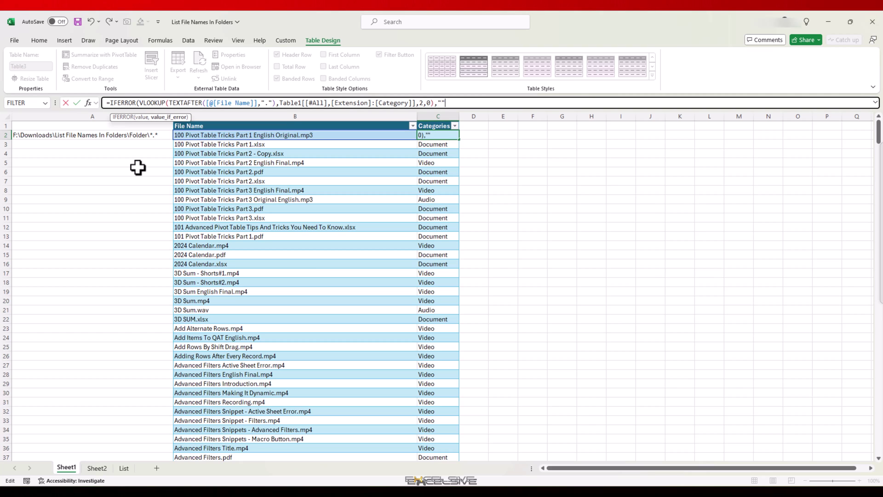
type(")")
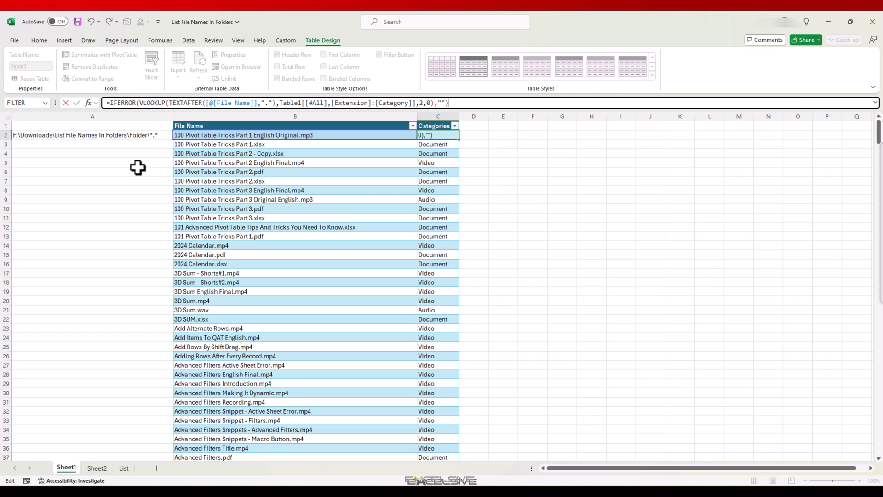
key("Return")
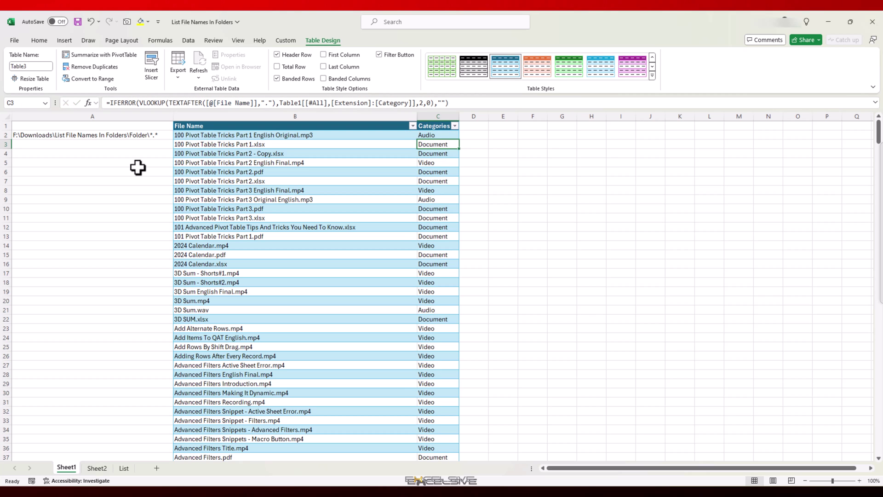
- Check the bottom and top of the table, then inspect the file name formula in B10
key("ctrl+Down")
key("ctrl+Up")
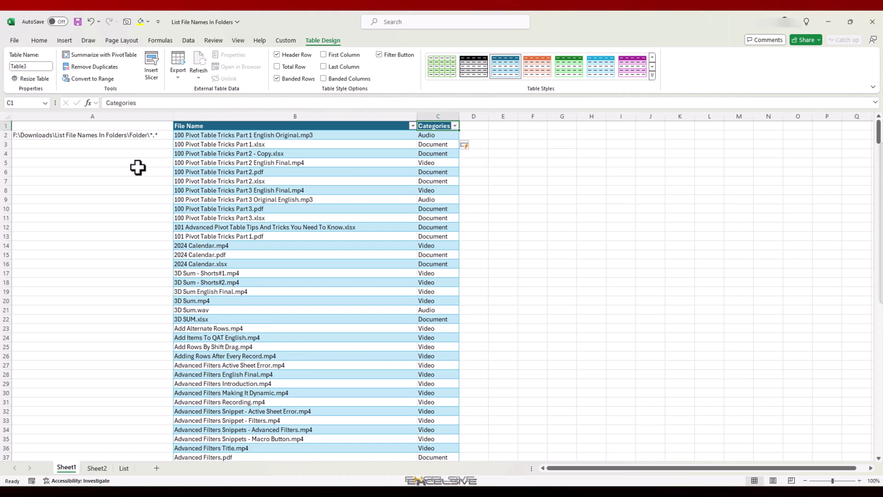
key("Left")
key("Down")
key("Down")
key("Down")
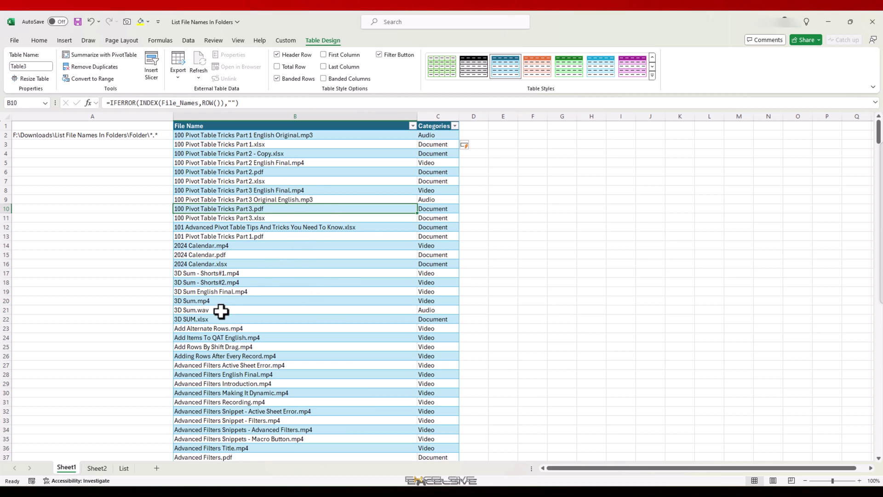
- Move Sheet2 before Sheet1 and paste the folder path into its Location cell B1
left_click(96, 468)
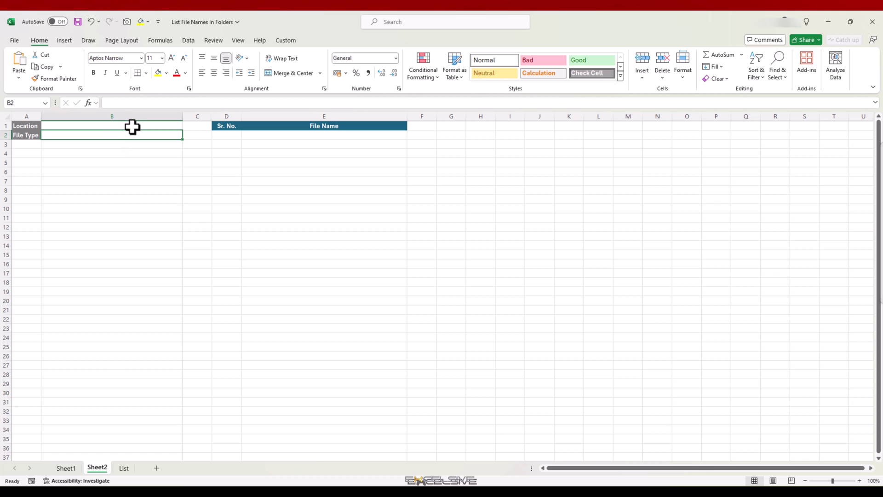
mouse_move(97, 472)
left_mouse_down()
mouse_move(59, 475)
mouse_move(85, 462)
left_mouse_up()
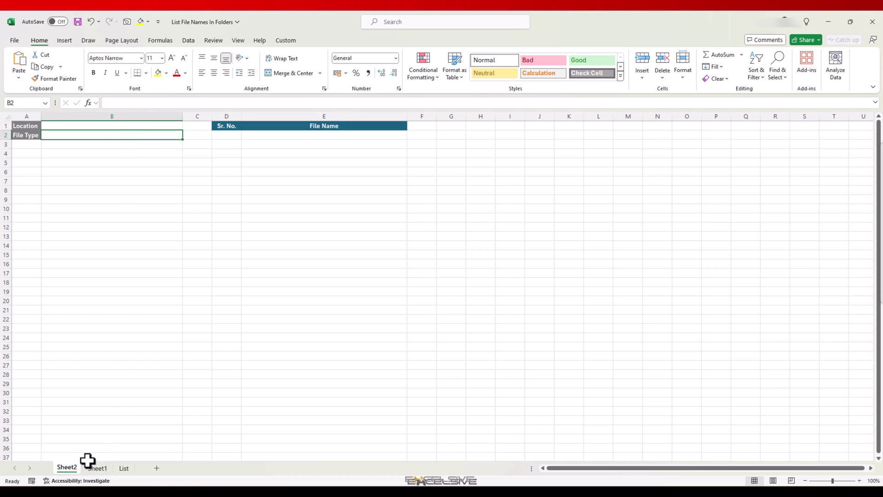
left_click(53, 127)
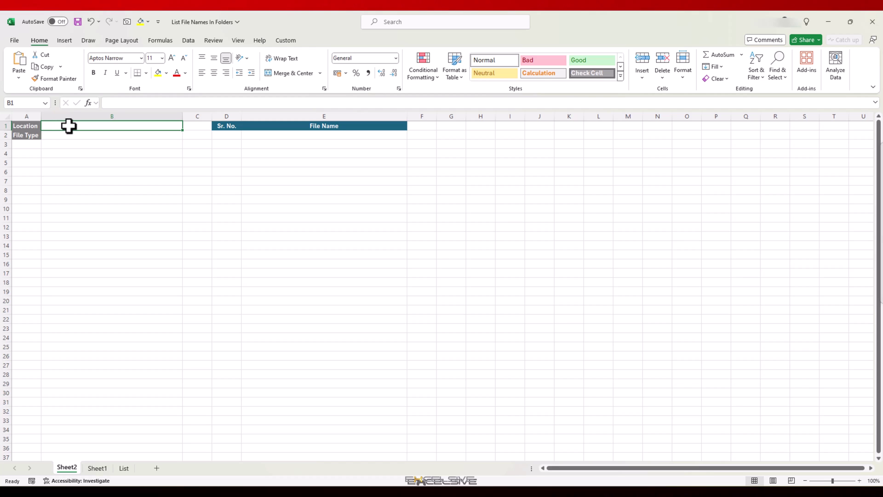
double_click(68, 126)
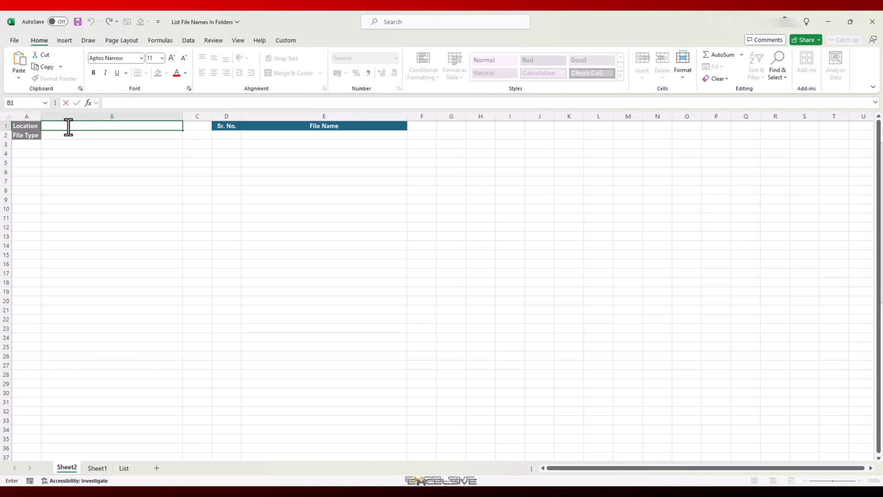
key("ctrl+v")
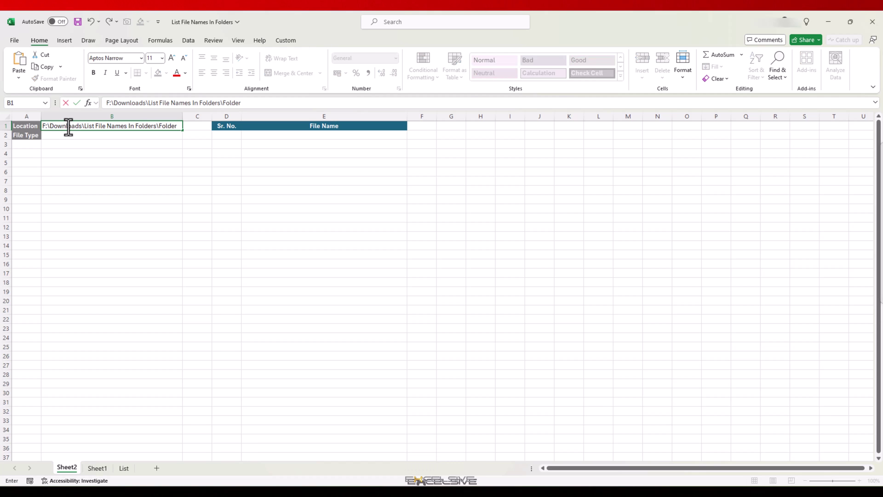
key("Return")
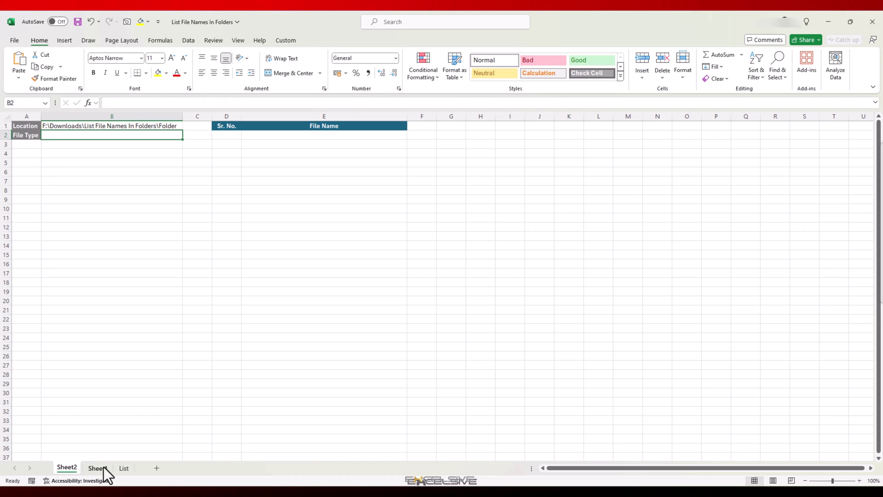
- Set Sheet1's A2 to =Sheet2!B1&"\*.*"
left_click(98, 468)
left_click(82, 134)
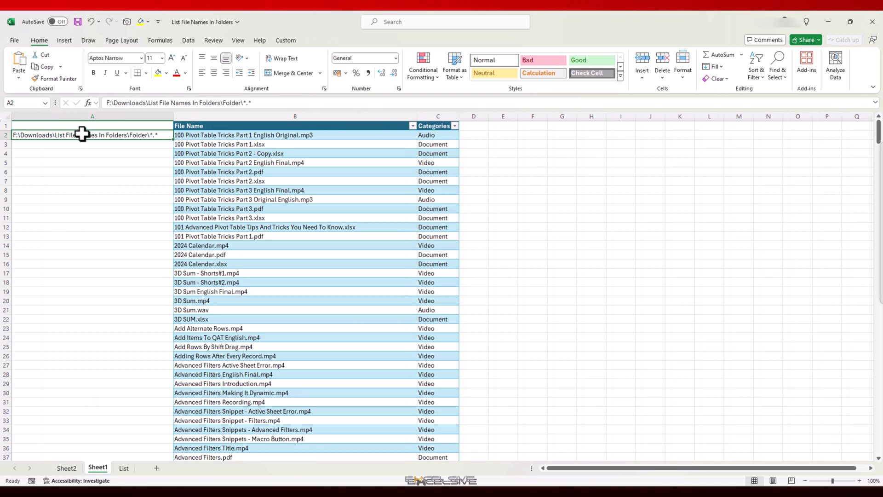
type("=")
left_click(67, 468)
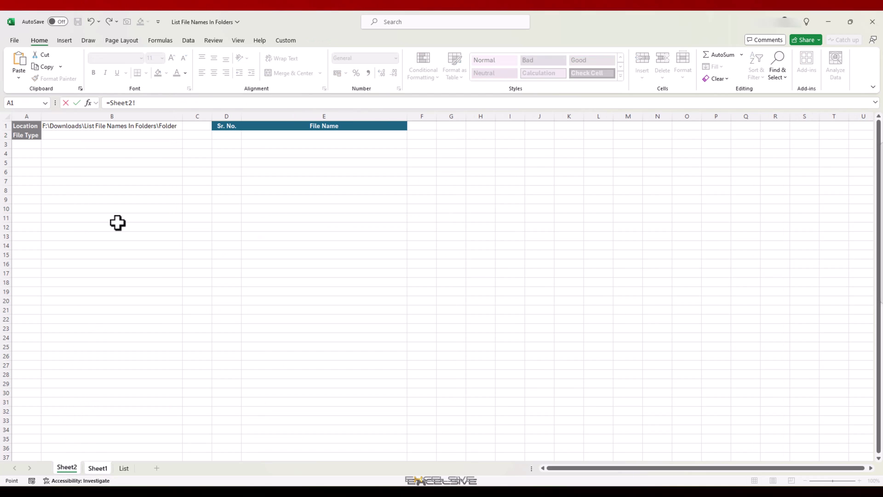
left_click(104, 128)
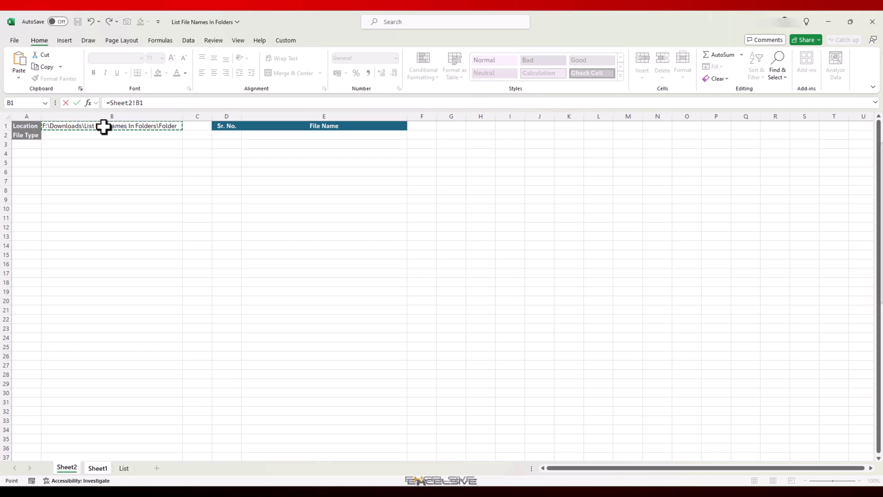
type("&\"\\*.*")
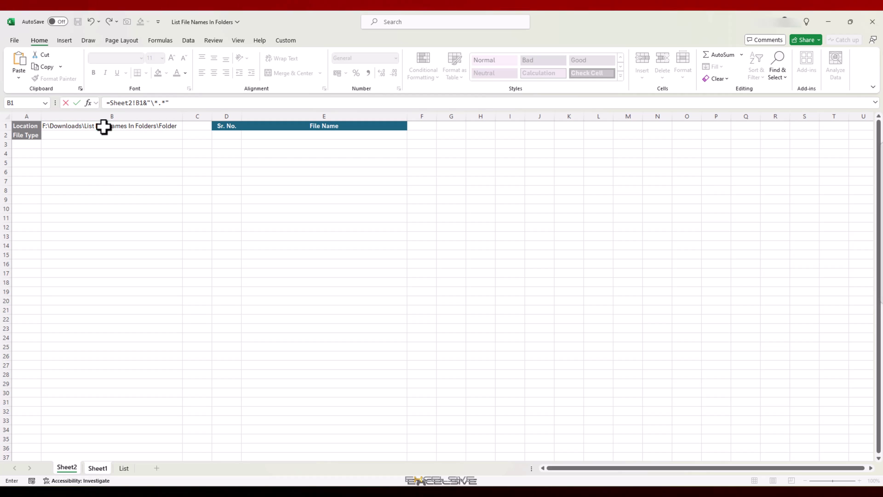
key("ctrl+Return")
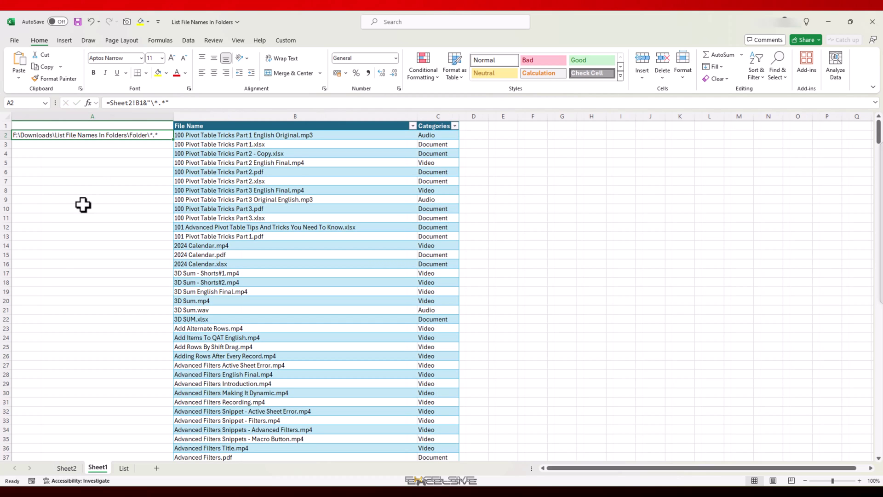
- Add a List validation to Sheet2's B2 sourced from the List sheet's Category column
left_click(67, 468)
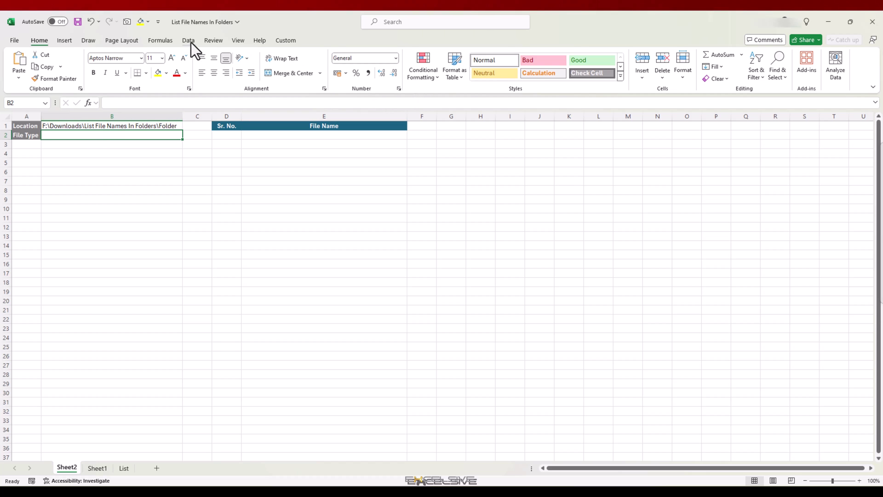
left_click(188, 40)
left_click(597, 79)
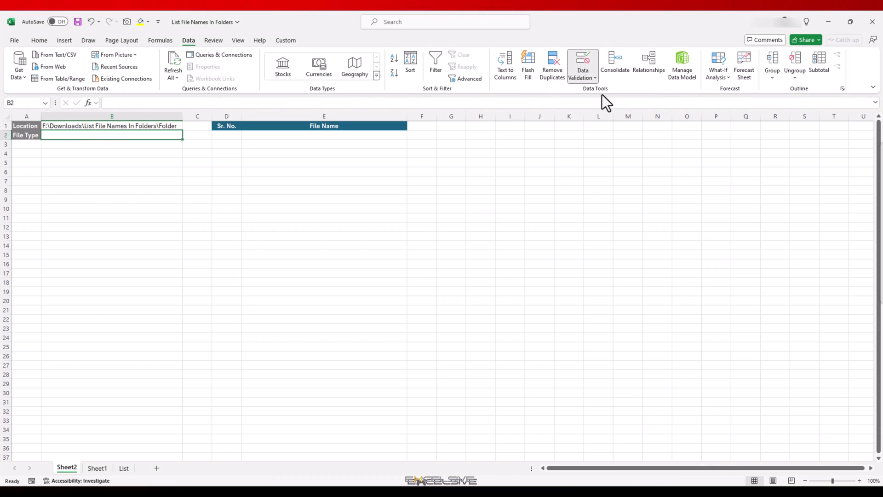
left_click(602, 95)
left_click(370, 236)
left_click(375, 260)
left_click(437, 271)
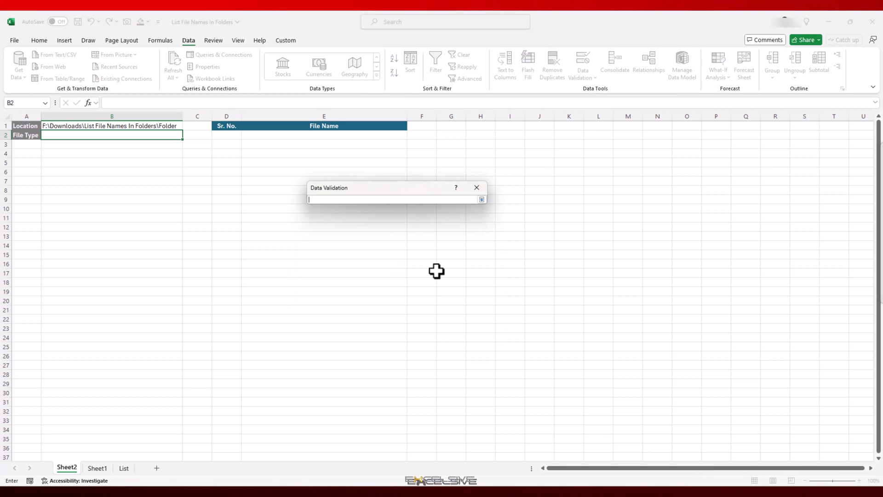
left_click(124, 468)
left_click(84, 134)
key("ctrl+shift+Down")
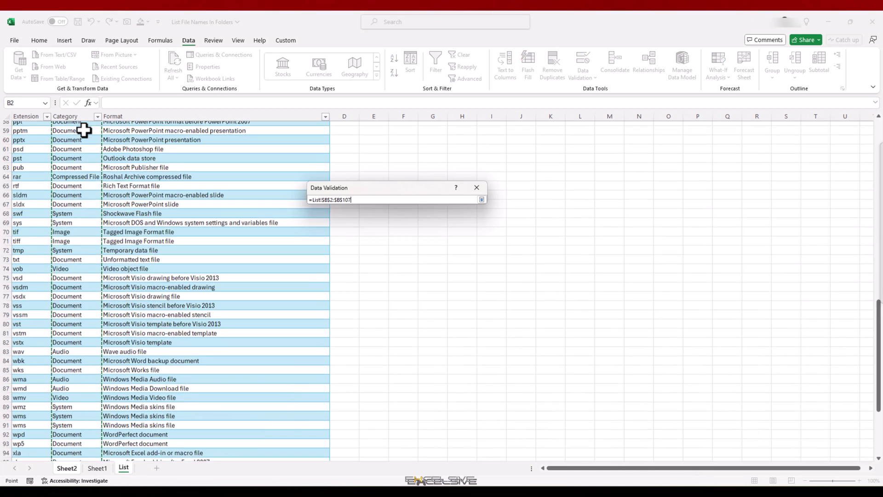
key("Return")
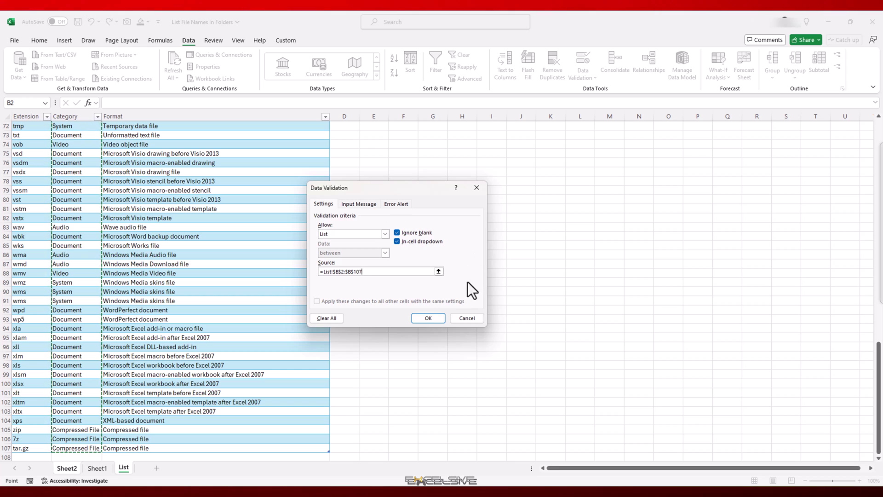
left_click(427, 318)
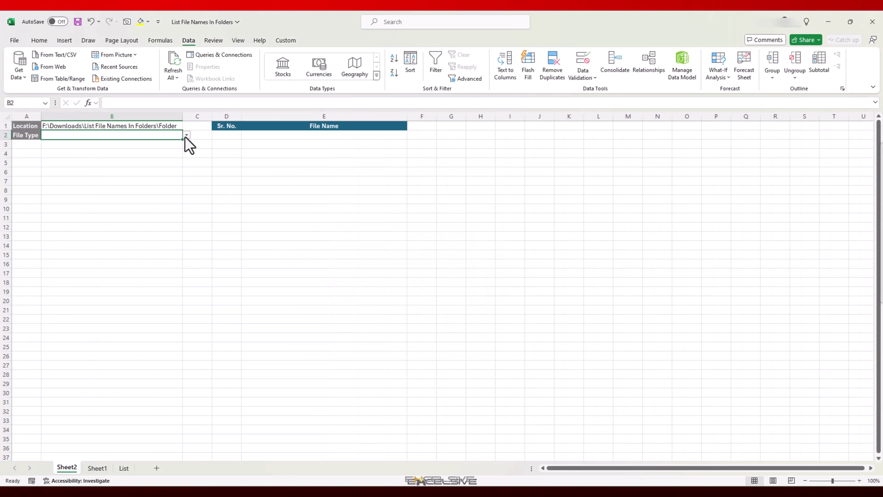
- Pick Audio as the File Type from the new dropdown
left_click(187, 135)
left_click(167, 144)
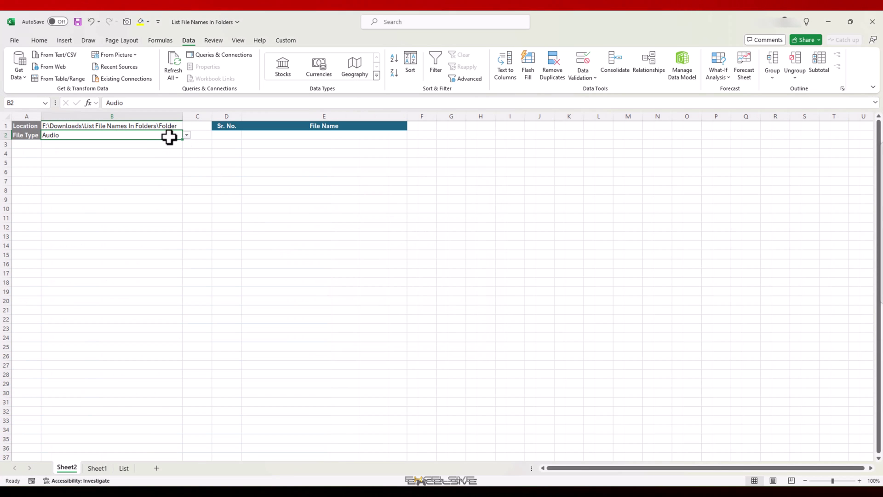
left_click(219, 138)
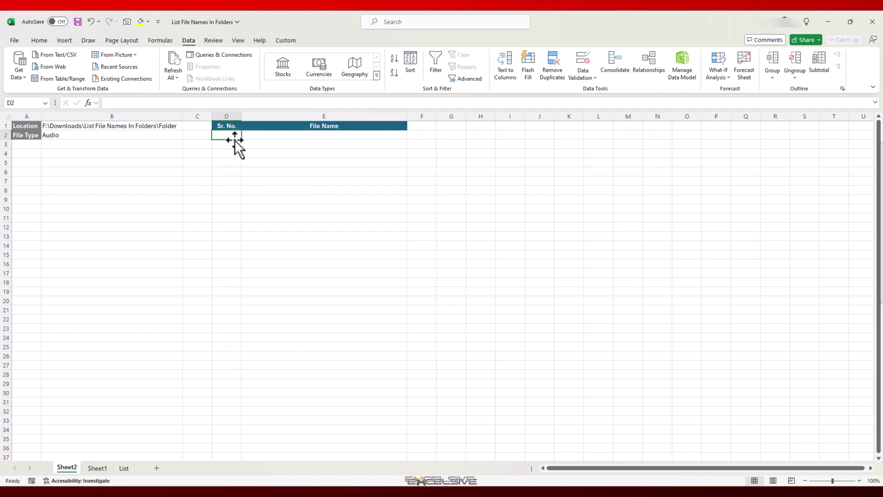
- Enter =SEQUENCE(COUNTA(E2)) in D2 to number the listed file names
type("=sequ")
key("Tab")
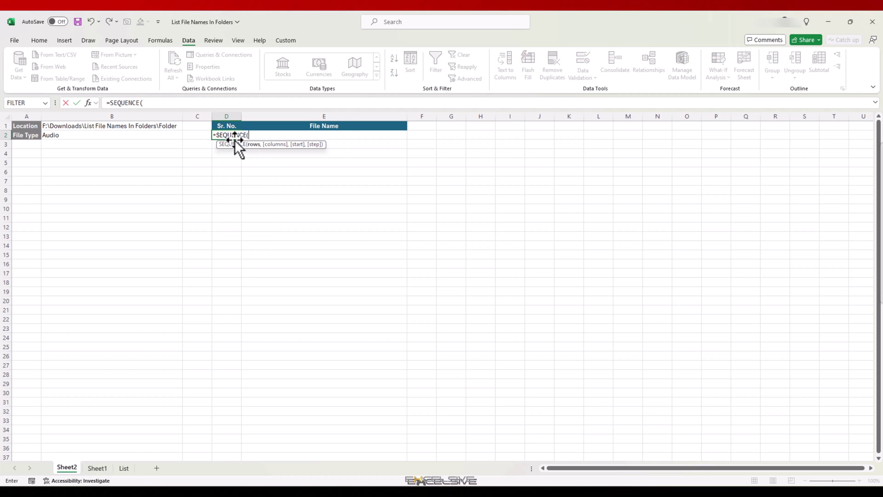
type("count")
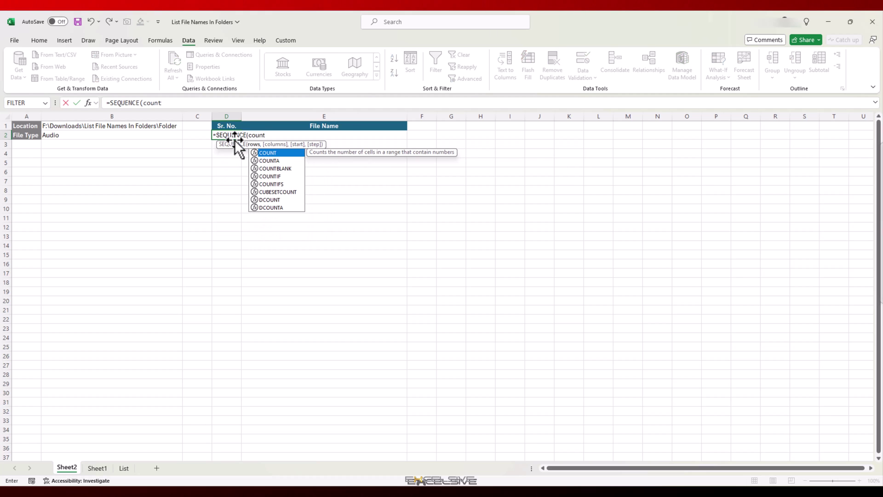
key("Down")
key("Tab")
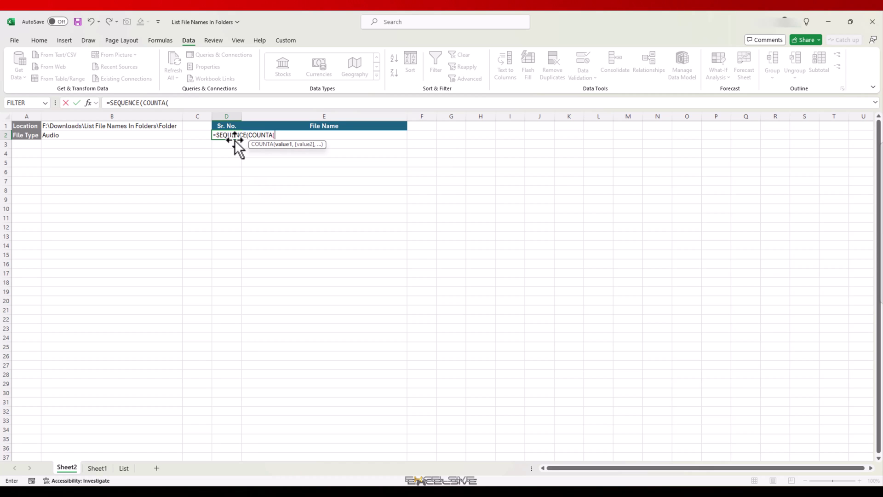
key("Right")
type(")")
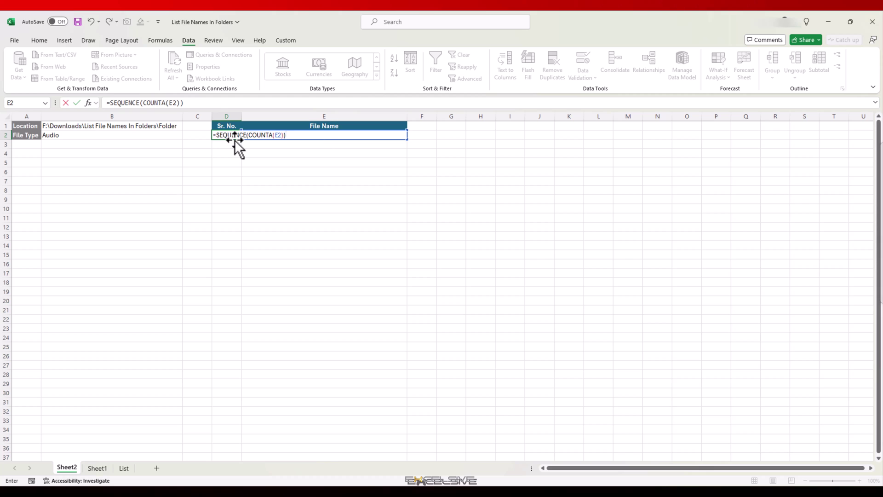
key("Tab")
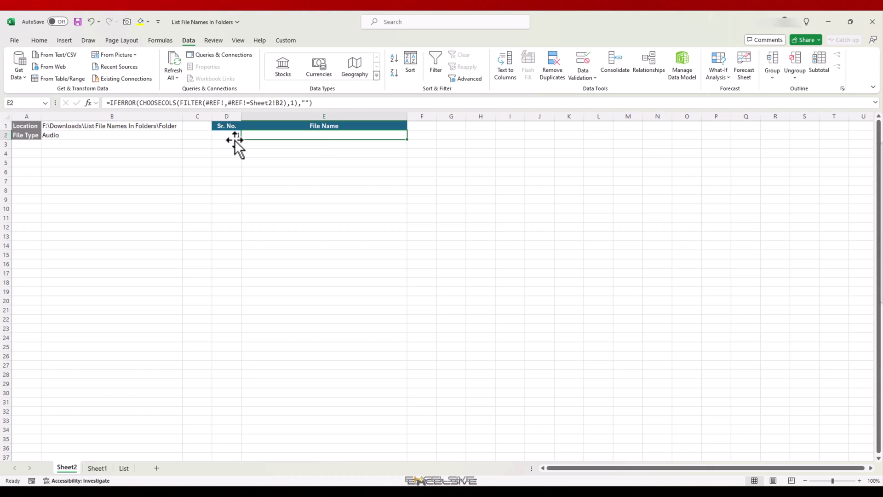
- Start a FILTER formula in E2 using Sheet1's whole Table3 as the array
type("=fil")
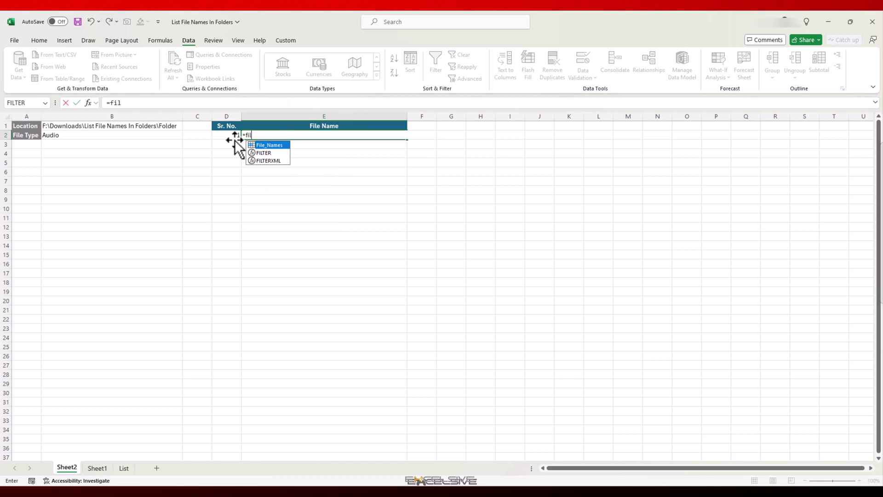
key("Tab")
left_click(97, 468)
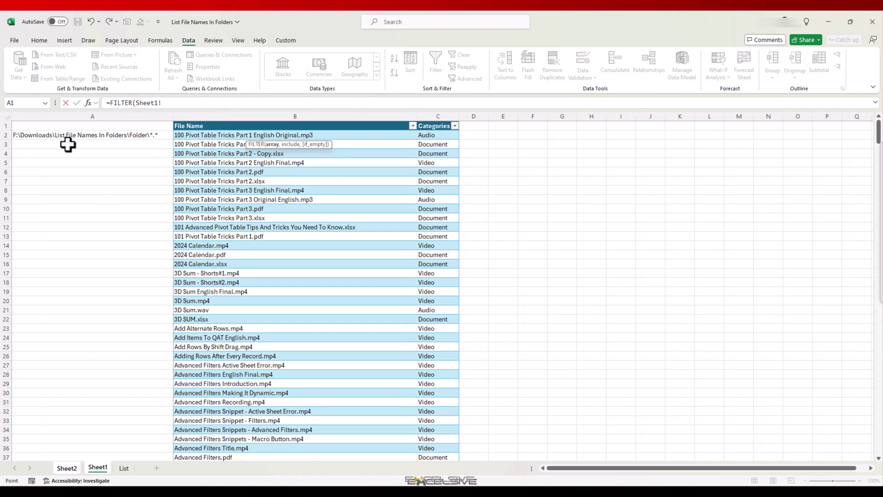
left_click(211, 125)
key("ctrl+shift+Down")
key("ctrl+shift+Right")
type(",")
- Filter where Table3's Categories column equals Sheet2!B2, and confirm the formula
key("Down")
key("Up")
key("Right")
key("Right")
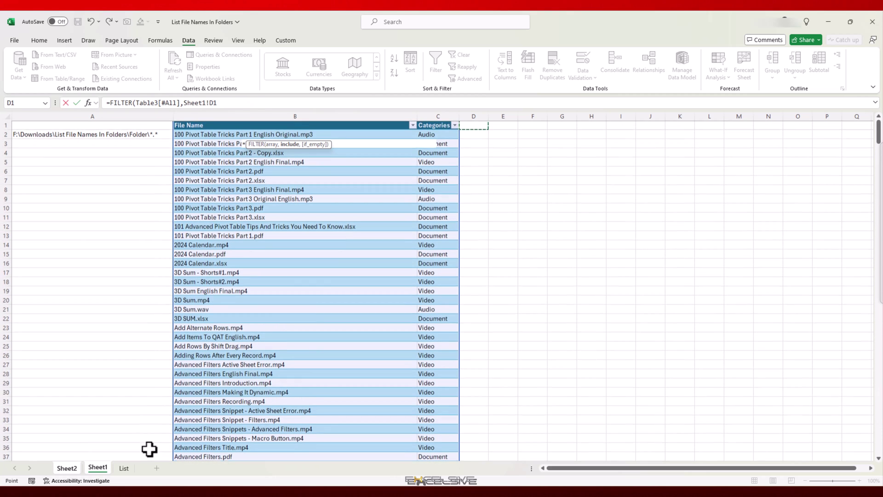
key("ctrl+shift+Down")
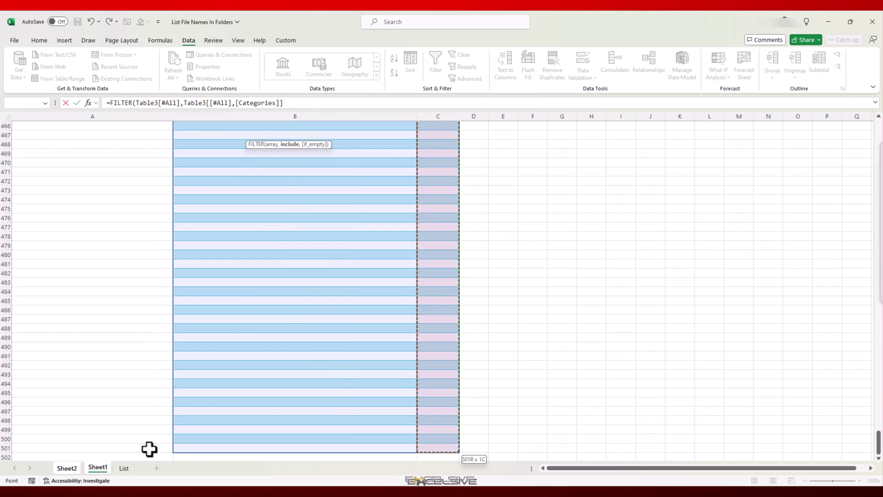
type("=")
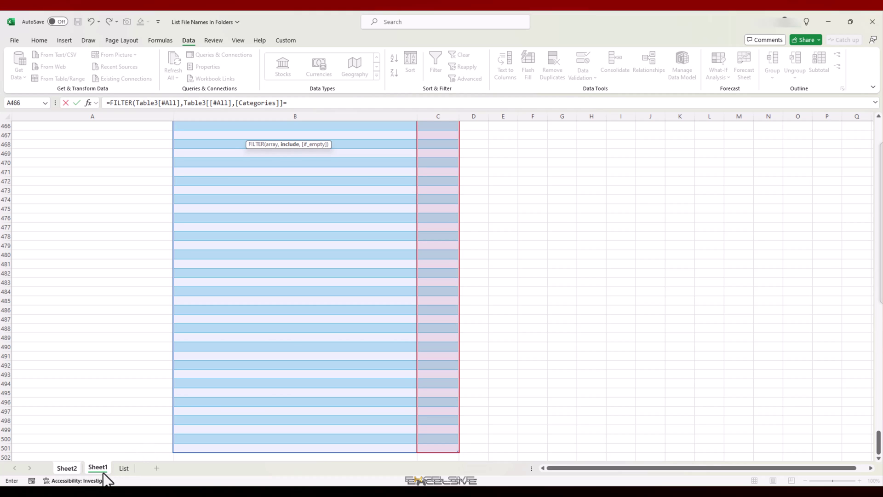
left_click(73, 471)
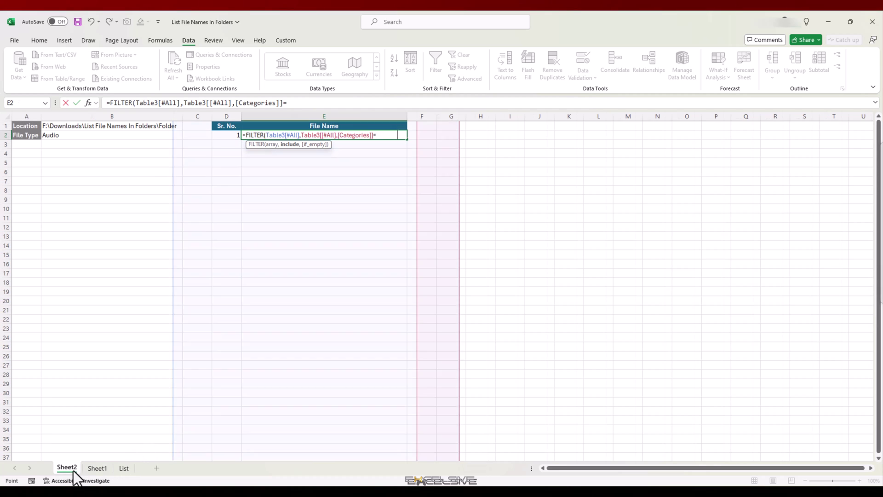
left_click(81, 135)
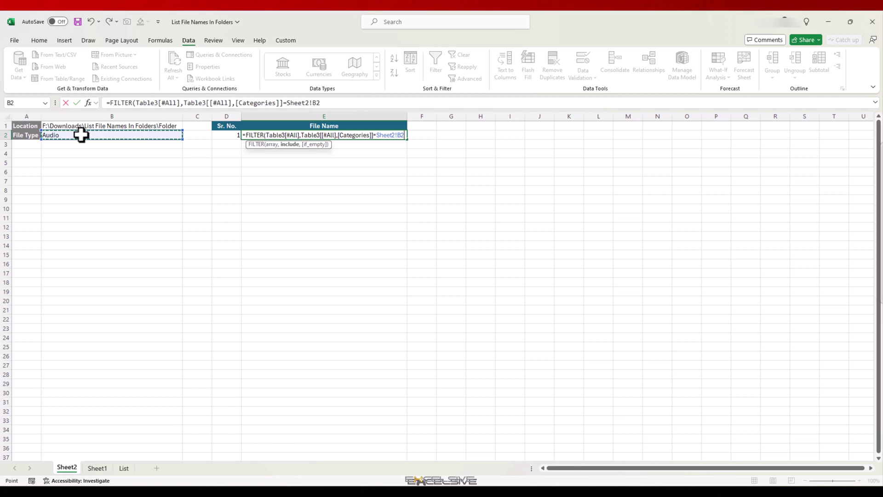
type(")")
key("Return")
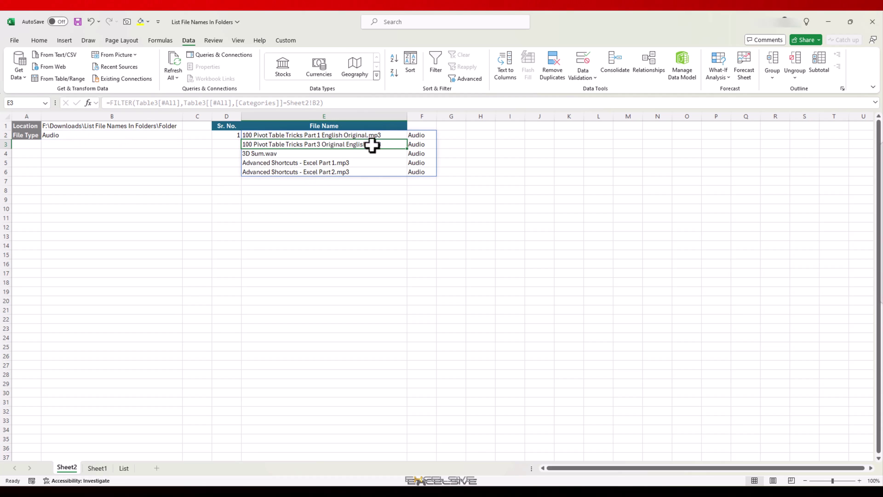
left_click(312, 135)
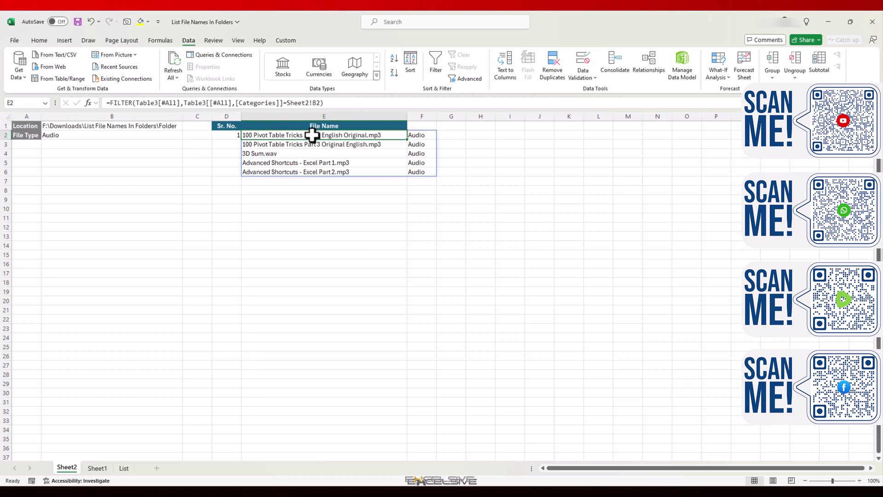
- Wrap the FILTER formula in CHOOSECOLS(..., 1) so only file names spill
left_click(110, 103)
type("choose")
key("Tab")
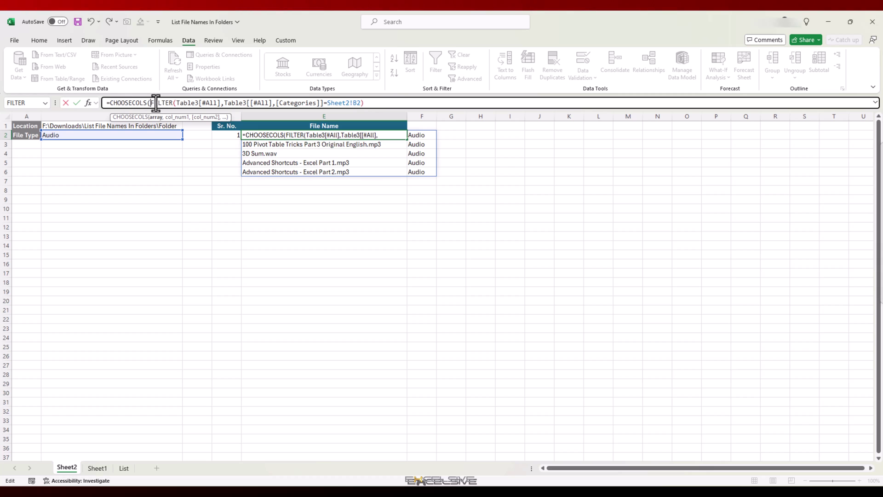
left_click(374, 104)
type(",1")
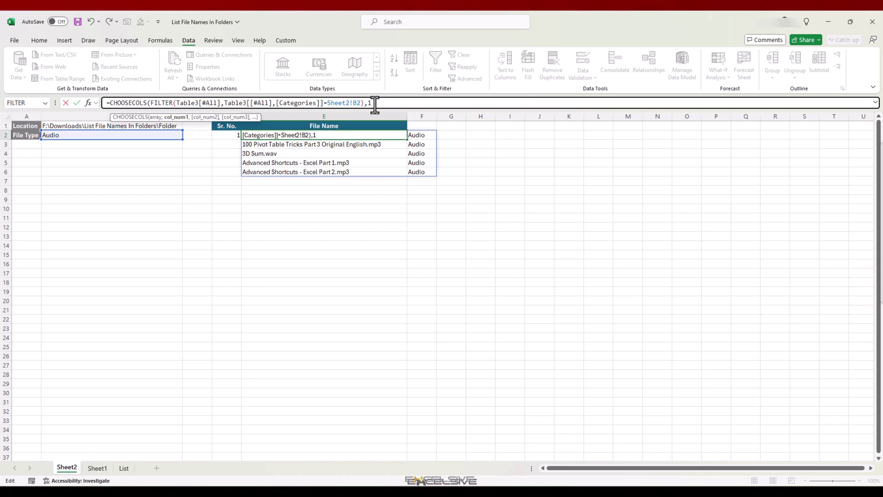
type(")")
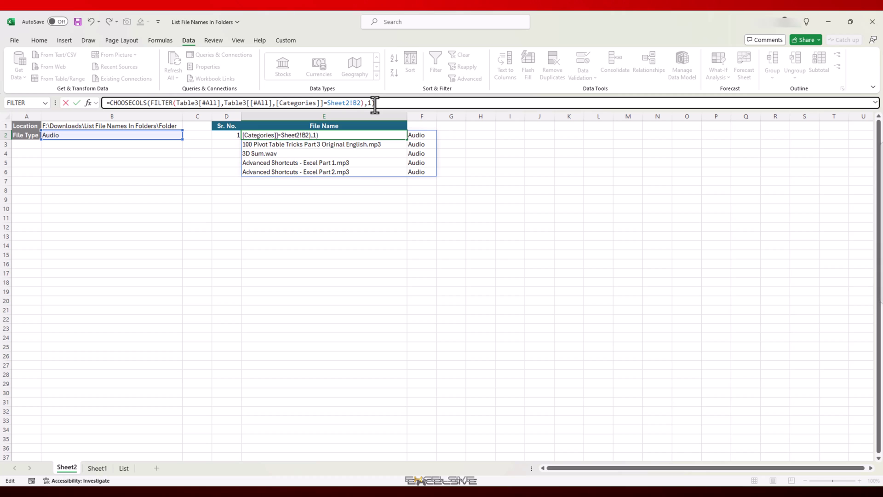
key("Return")
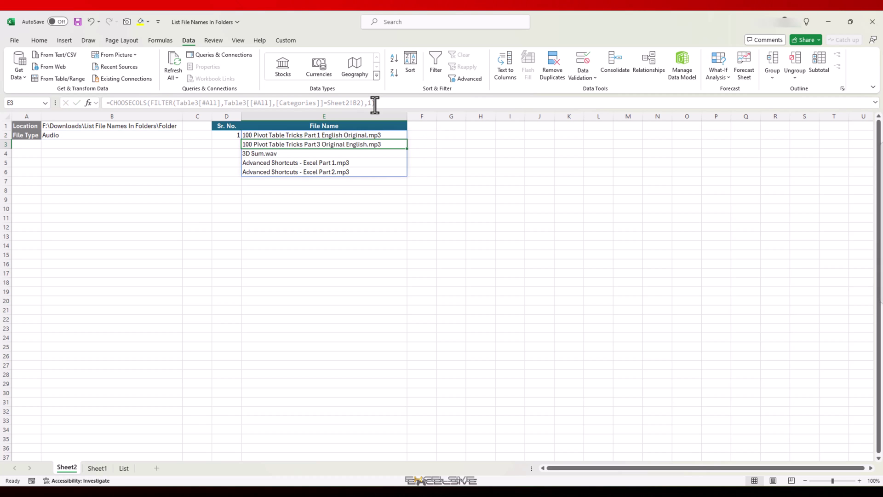
key("Up")
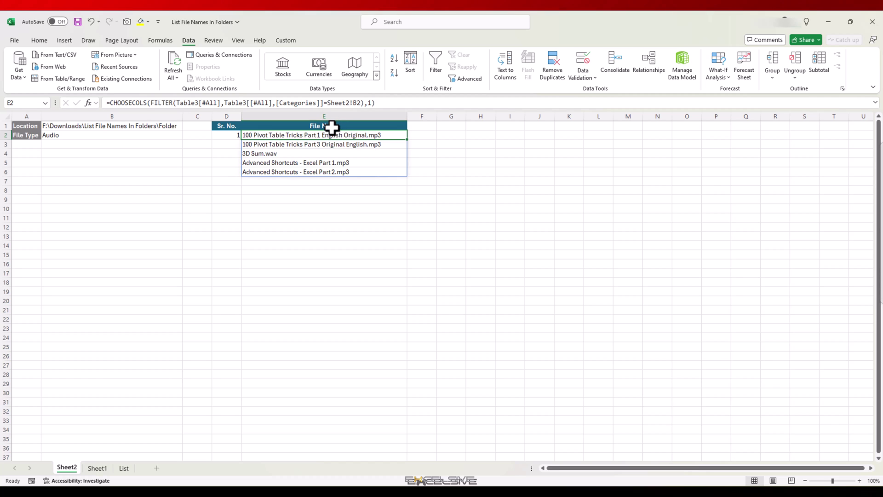
- Switch File Type to System, then Document, then Compressed File
left_click(140, 135)
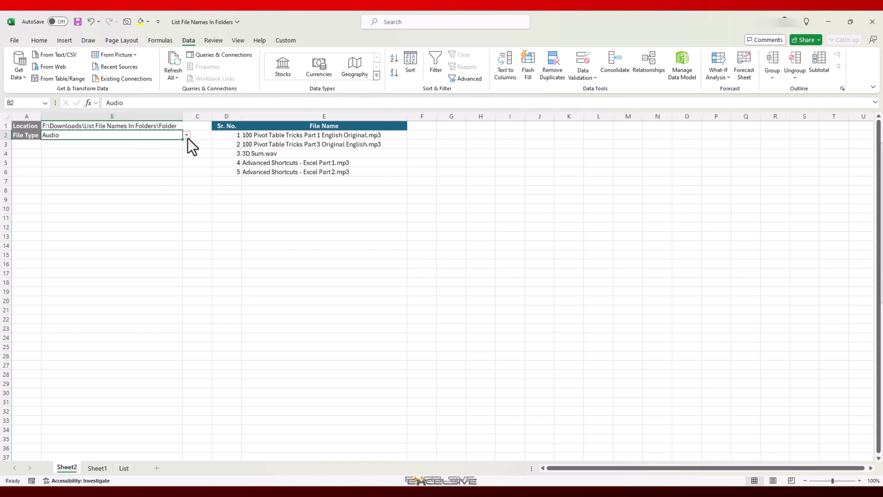
left_click(187, 135)
left_click(136, 169)
left_click(187, 135)
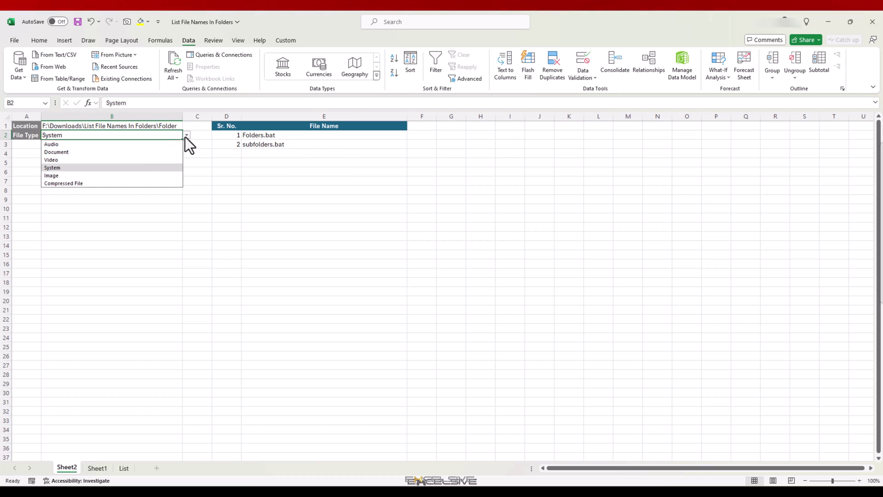
left_click(153, 152)
left_click(186, 134)
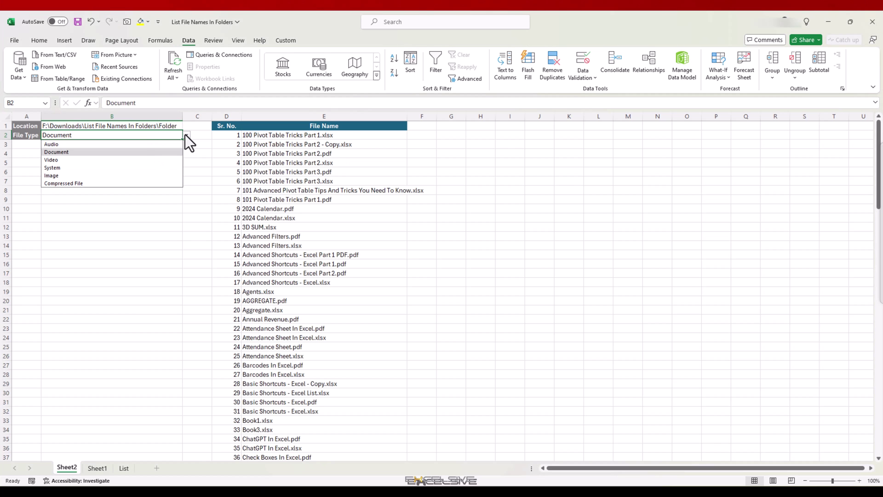
left_click(122, 183)
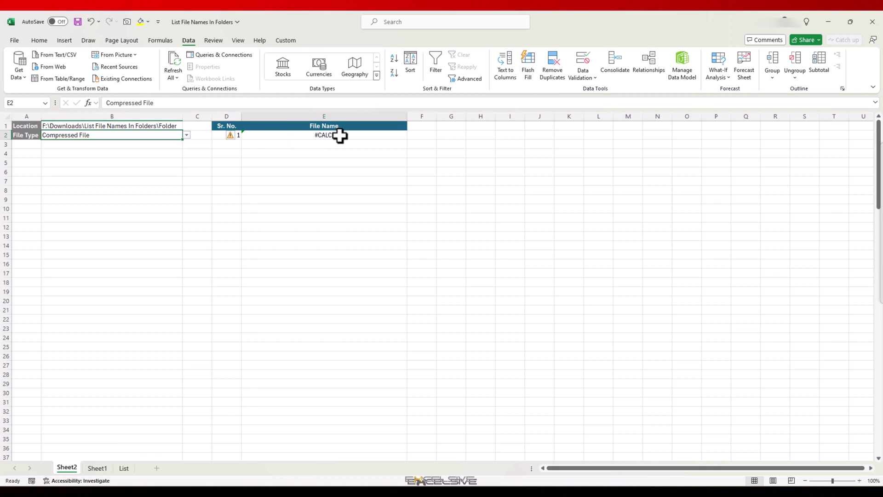
- Wrap E2's CHOOSECOLS/FILTER formula in IFERROR with an empty-text fallback
left_click(110, 103)
type("iferrCHOOSECOLS(FILTER(Table3[#All],Table3[[#All],[Categories]]=Sheet2!B2),1")
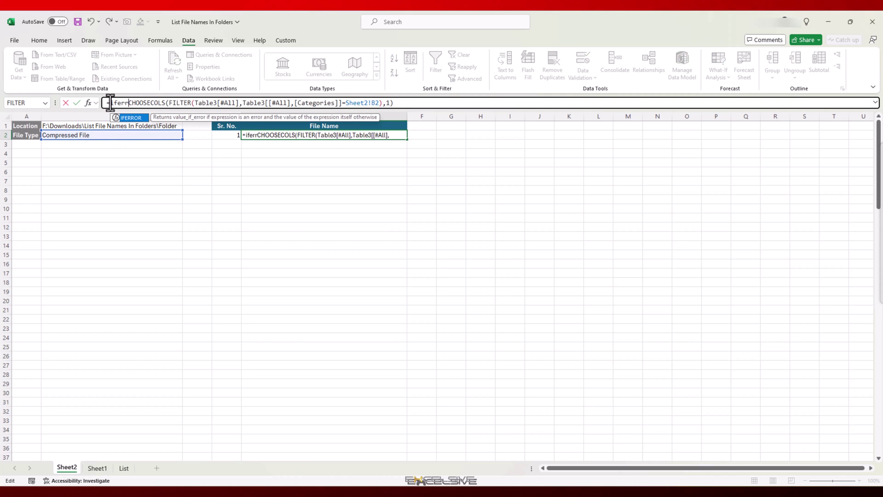
key("Tab")
key("End")
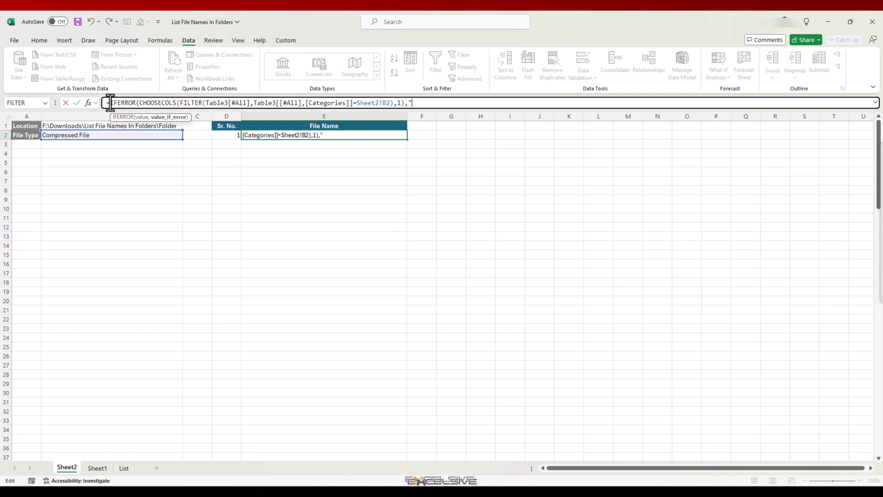
type("\")")
key("ctrl+Return")
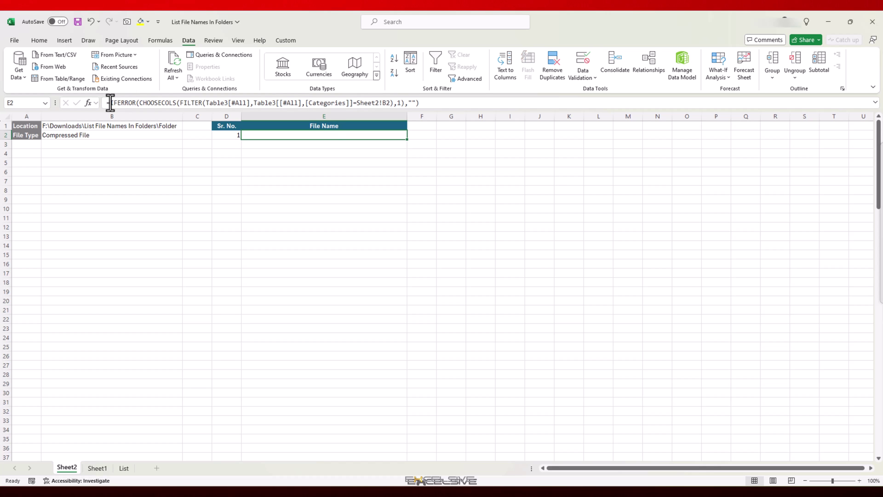
- Switch the File Type dropdown to Document, then to Video
left_click(180, 135)
left_click(166, 151)
left_click(186, 135)
left_click(165, 157)
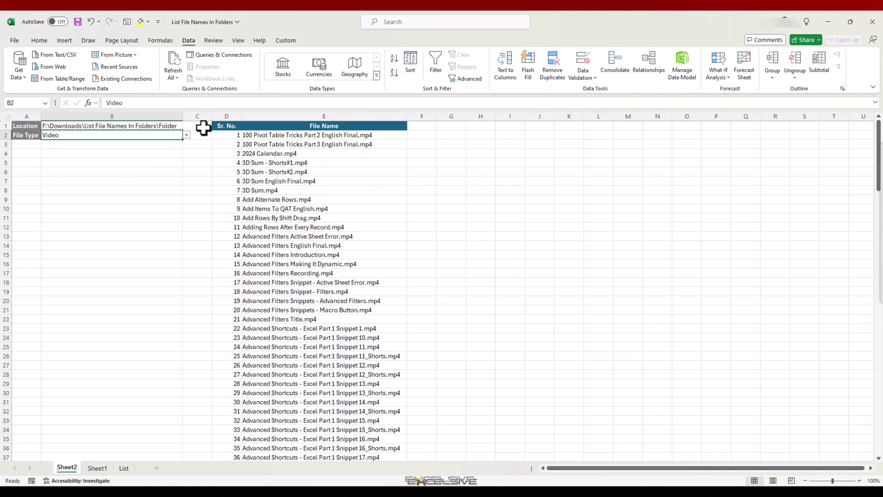
- Select the Sr. No. and File Name cells from the formula row down to row 501
left_click(255, 135)
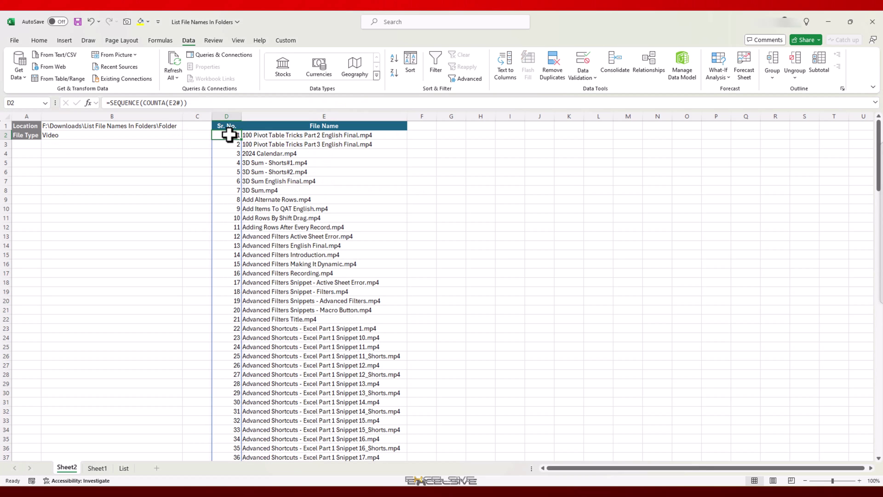
key("ctrl+g")
type("D501")
key("shift+Return")
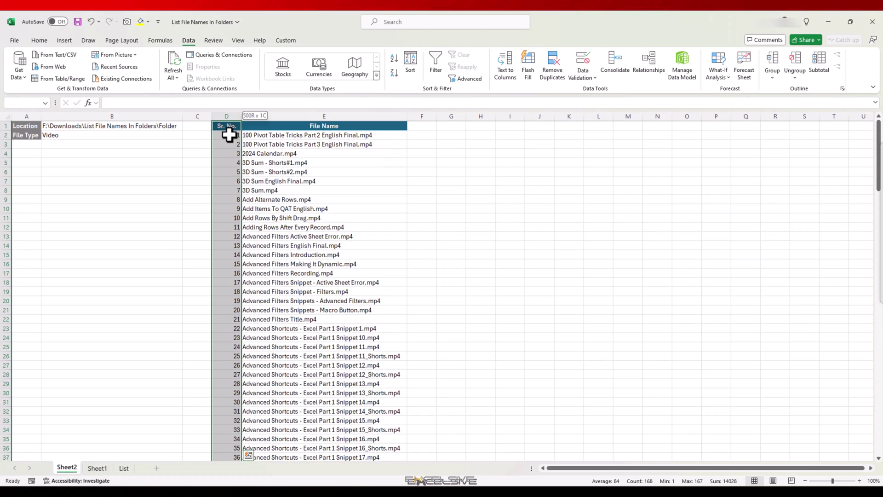
key("shift+Right")
- Create a new conditional formatting rule that applies only to non-blank cells
left_click(49, 42)
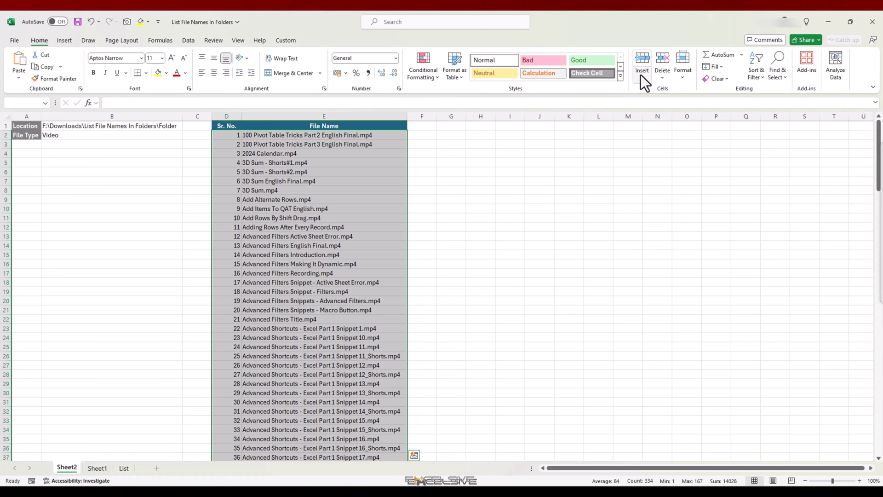
left_click(428, 79)
left_click(453, 193)
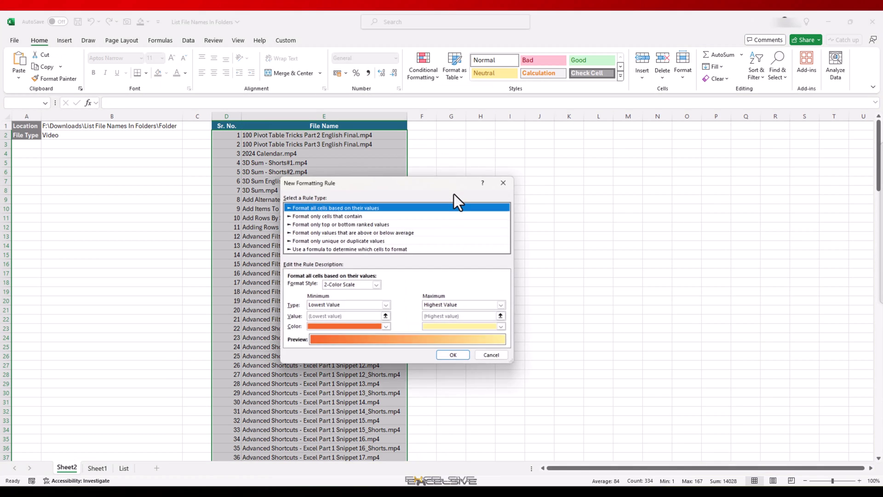
left_click(318, 216)
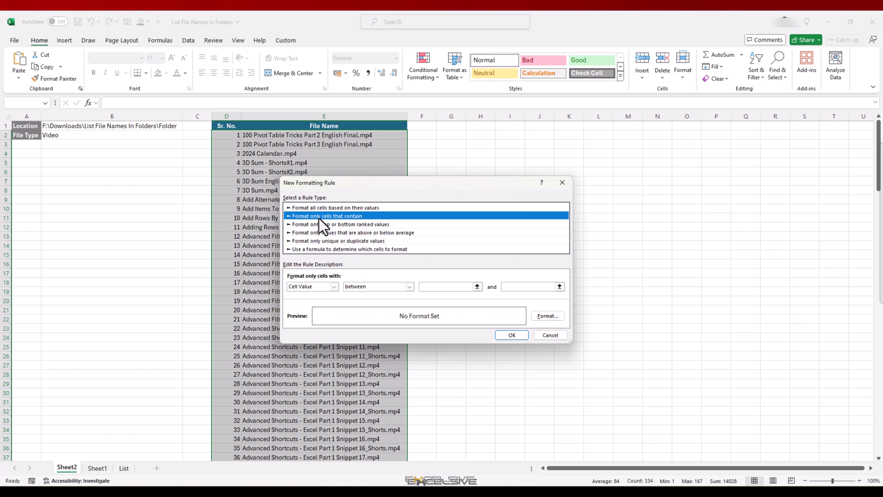
left_click(334, 286)
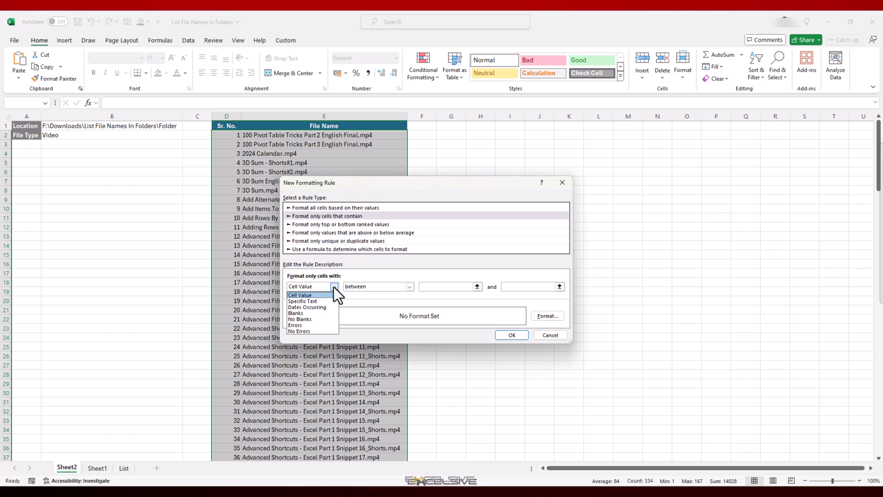
left_click(325, 317)
- Give the rule a light blue fill and an Outline border, and confirm it
left_click(554, 317)
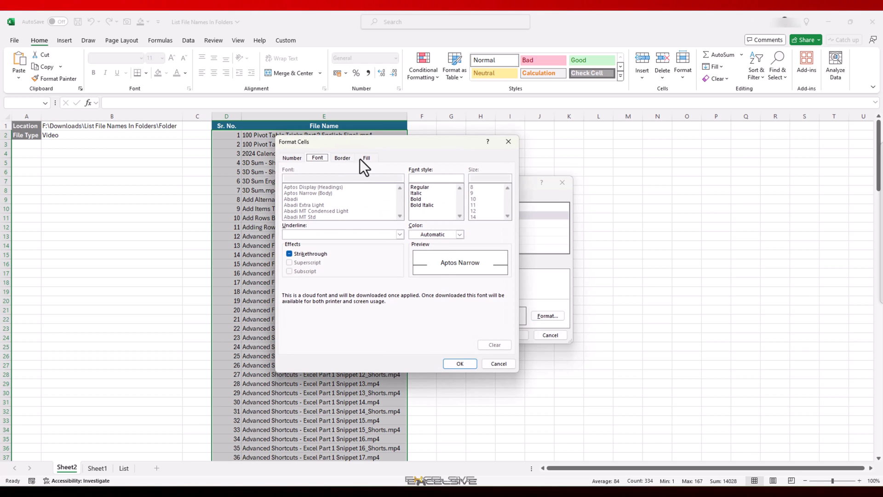
left_click(366, 158)
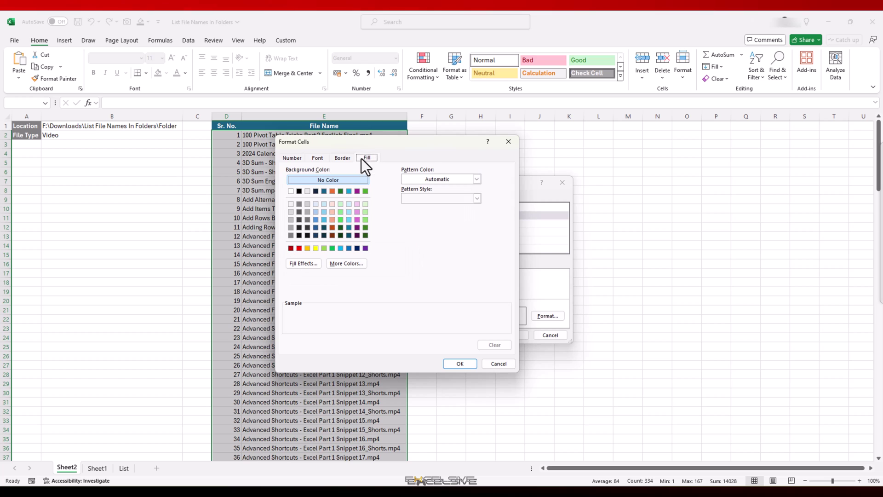
left_click(316, 204)
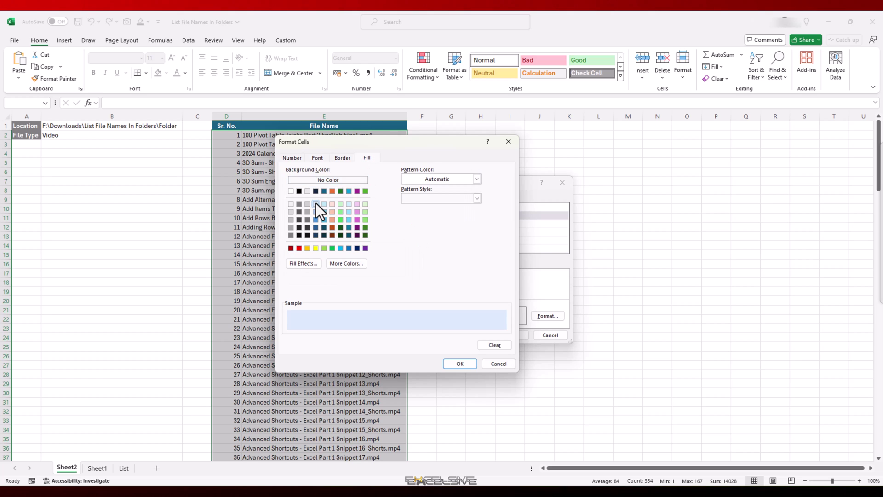
left_click(342, 159)
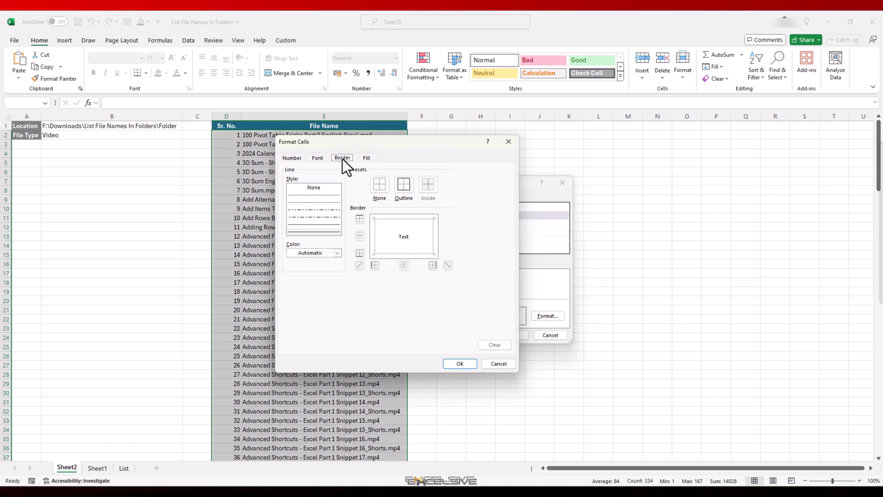
left_click(399, 189)
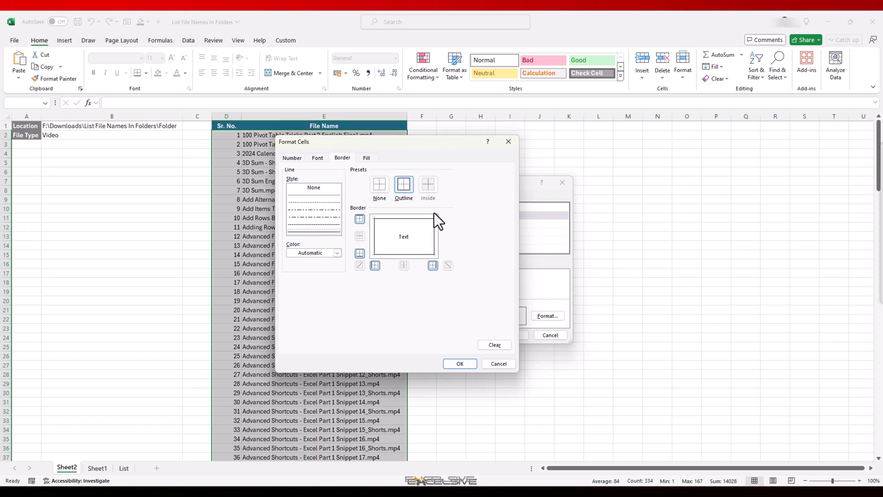
left_click(460, 363)
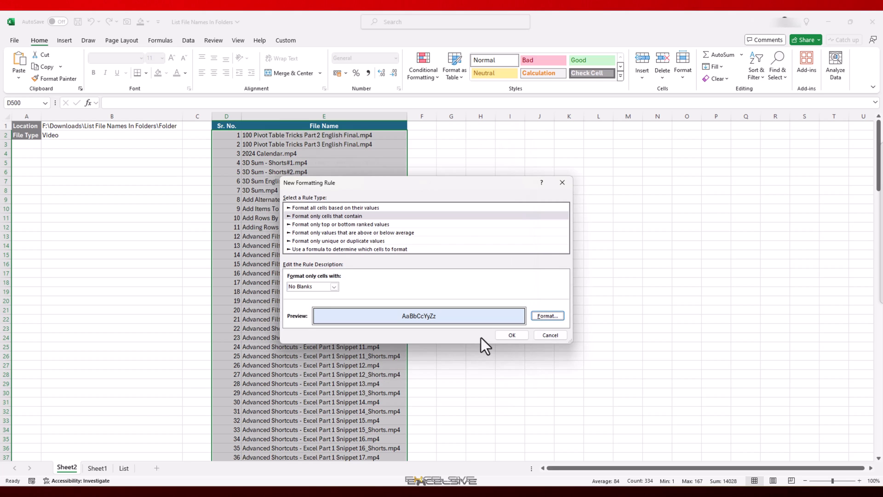
left_click(513, 334)
left_click(309, 190)
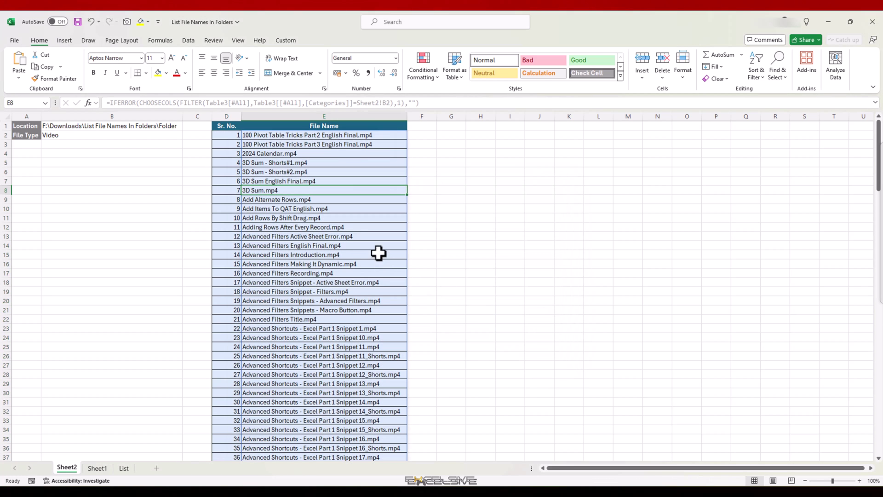
left_click(133, 135)
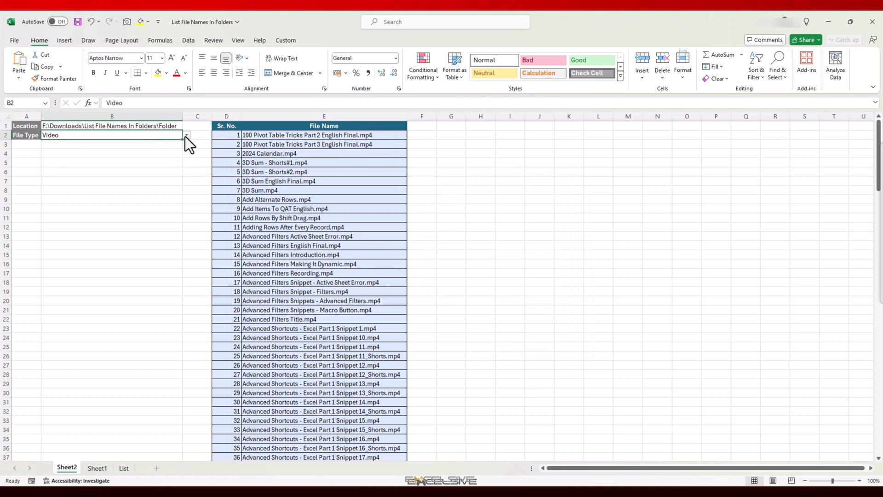
left_click(185, 135)
left_click(154, 151)
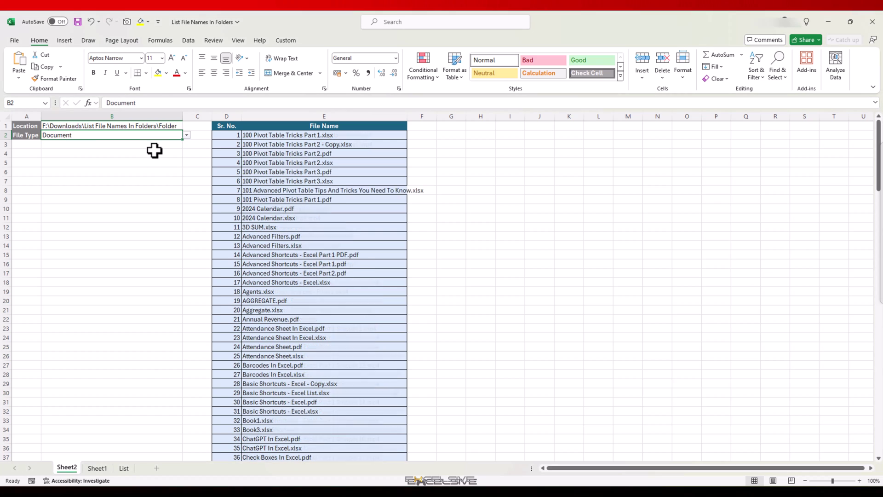
left_click(186, 136)
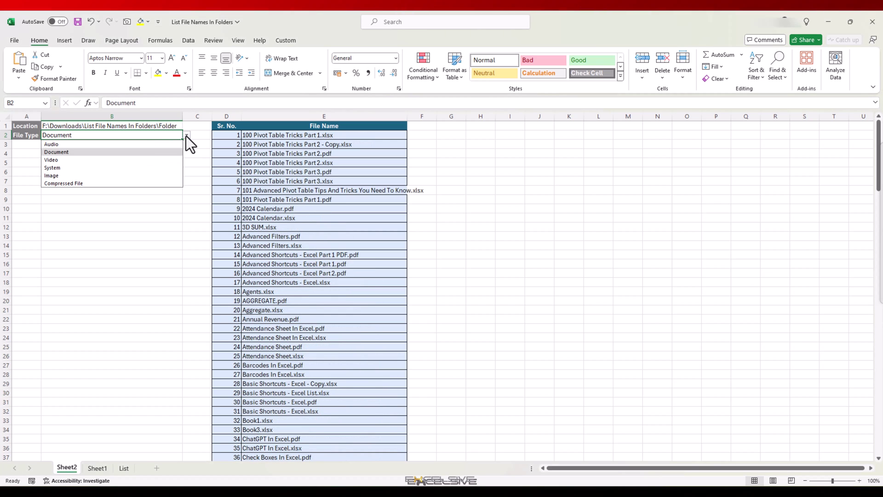
left_click(134, 175)
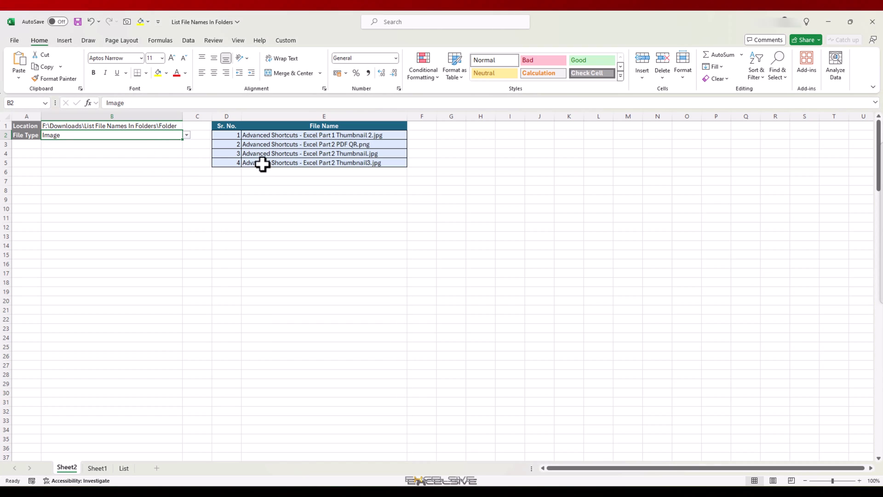
left_click(262, 164)
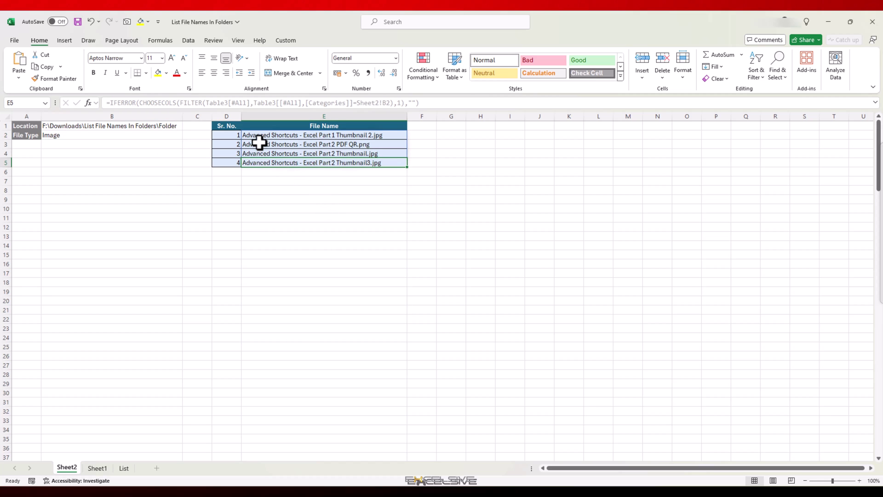
left_click(225, 135)
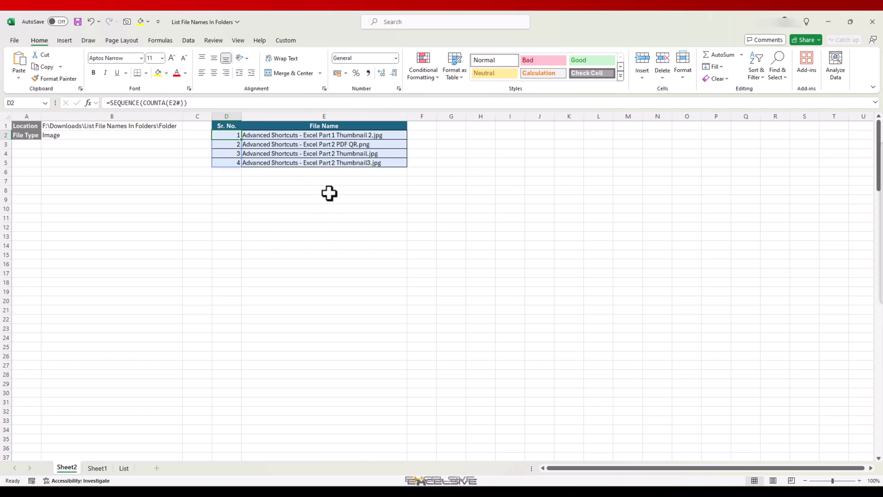
left_click(293, 136)
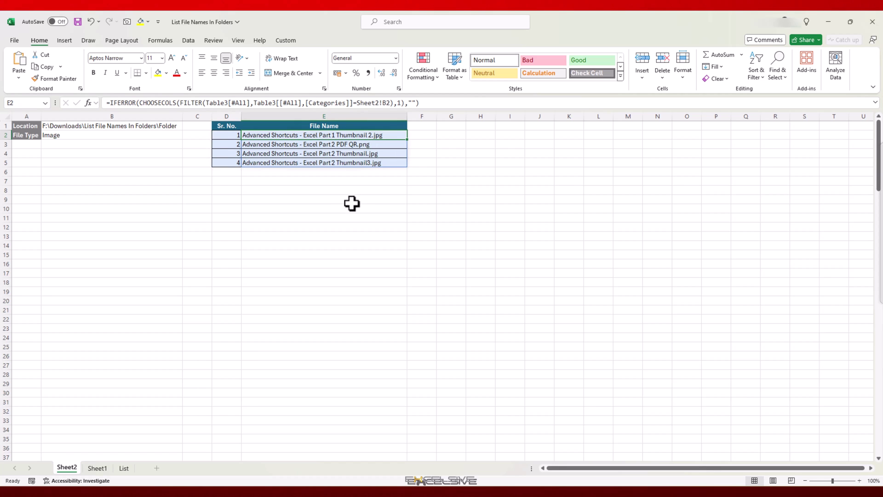
left_click(165, 135)
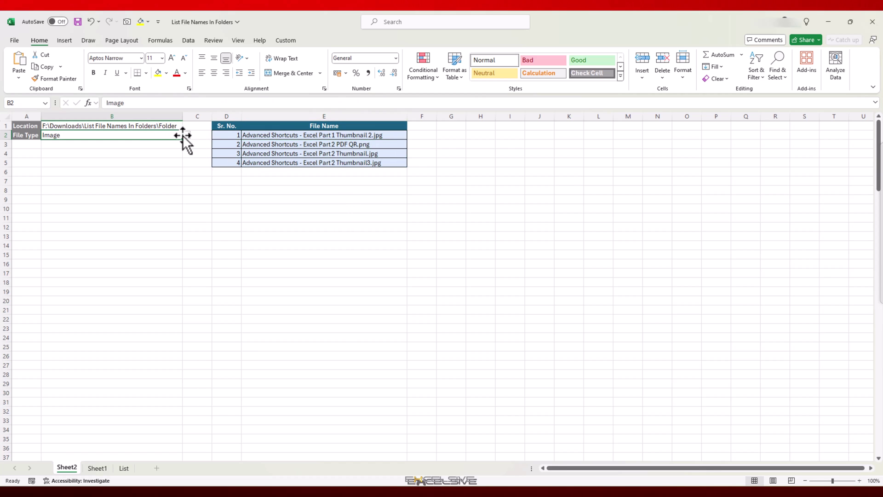
left_click(185, 136)
left_click(172, 144)
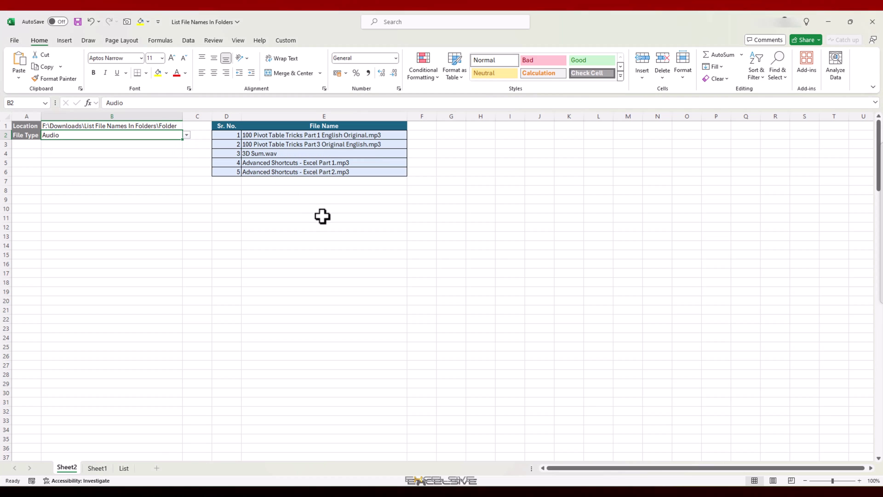
left_click(186, 134)
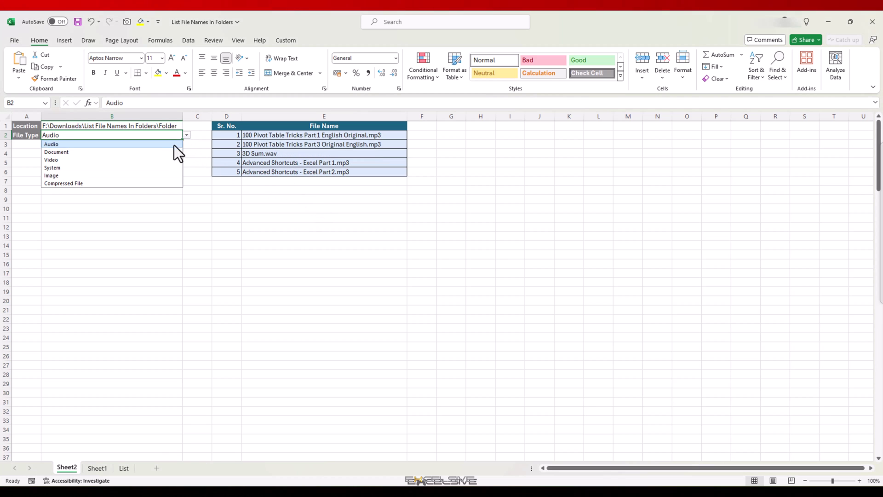
left_click(167, 160)
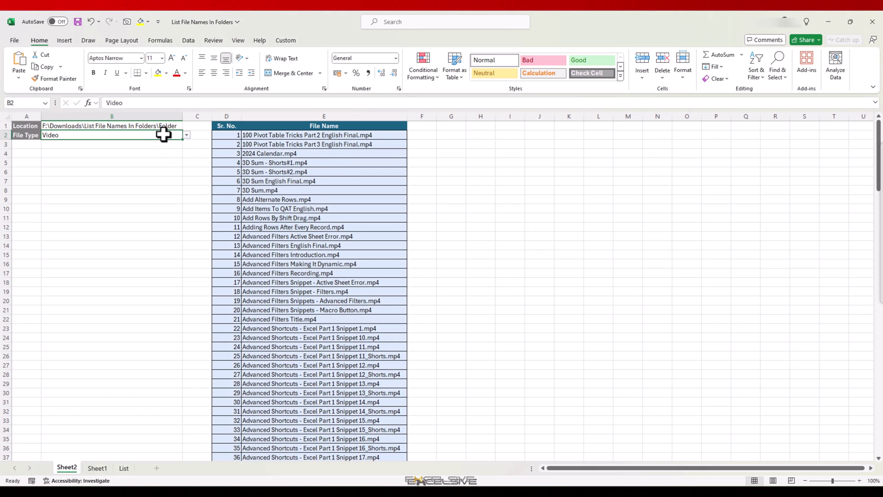
left_click(269, 162)
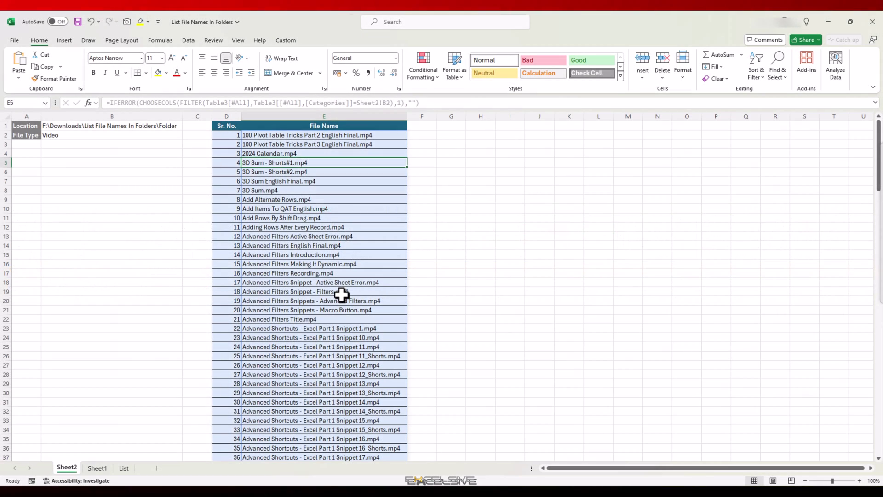
- Set the File Type in B2 to Document, then to Audio
scroll(342, 294, "down", 1)
scroll(342, 294, "down", 5)
scroll(342, 294, "up", 3)
scroll(342, 294, "up", 3)
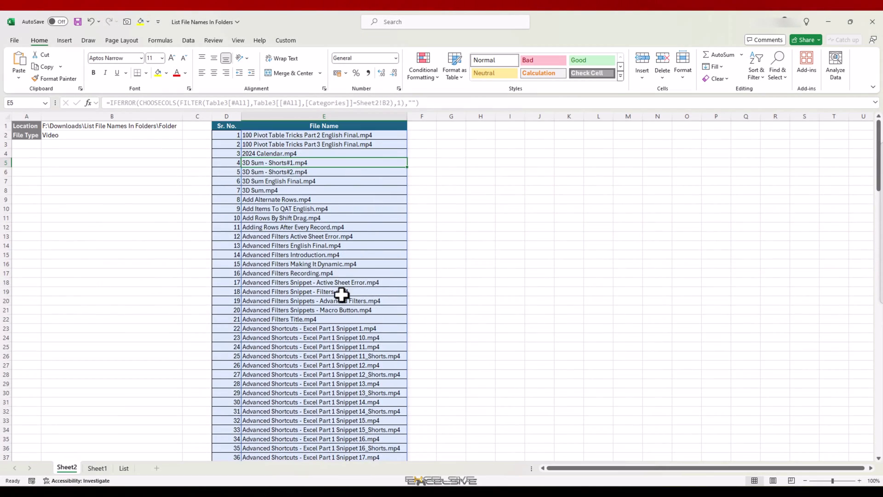
left_click(128, 136)
left_click(188, 135)
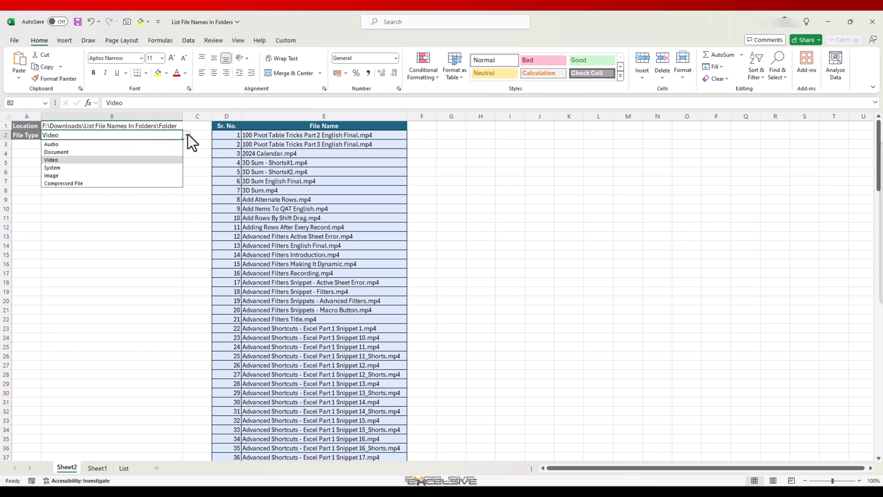
left_click(173, 151)
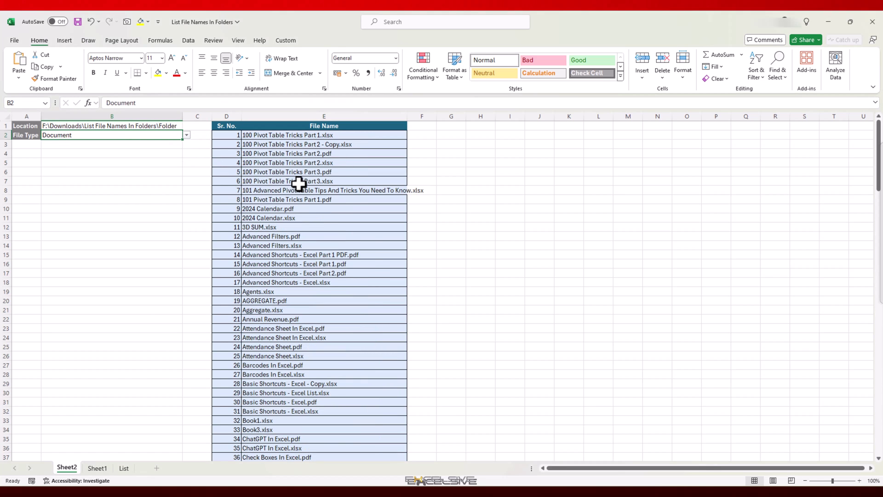
left_click(187, 134)
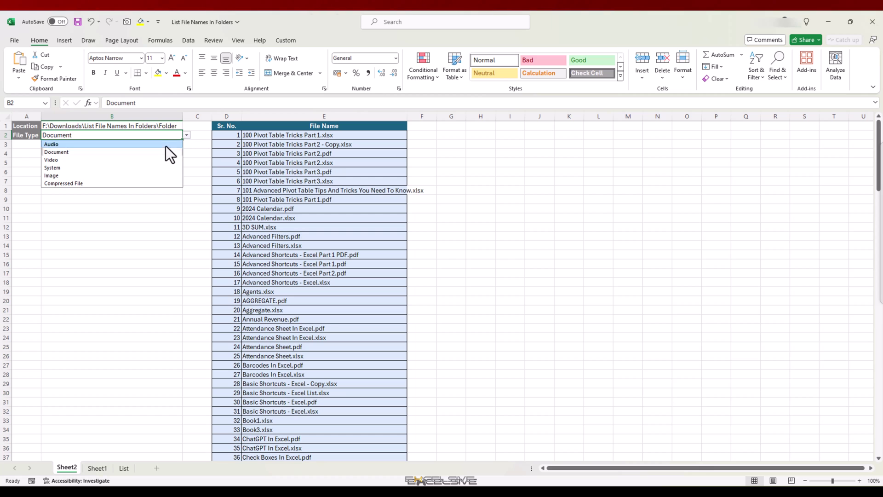
left_click(165, 144)
- Check the file-name formulas in E6 and E5 and an empty cell below the list
left_click(315, 173)
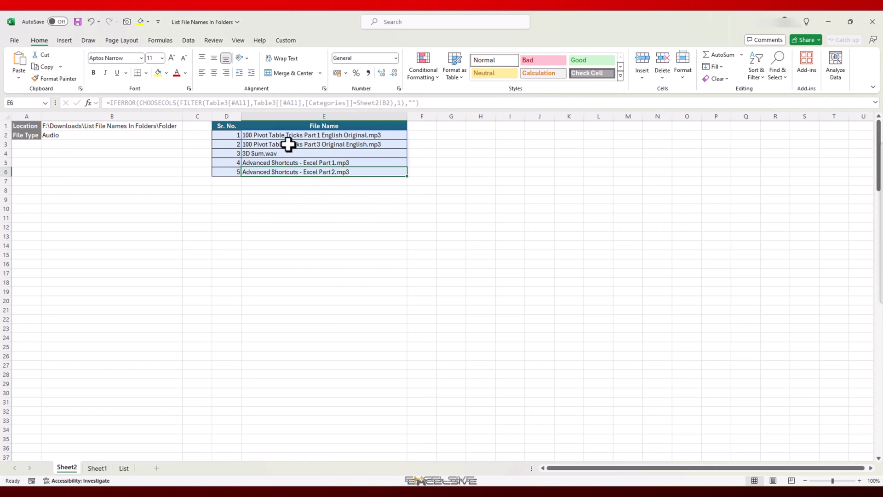
left_click(281, 201)
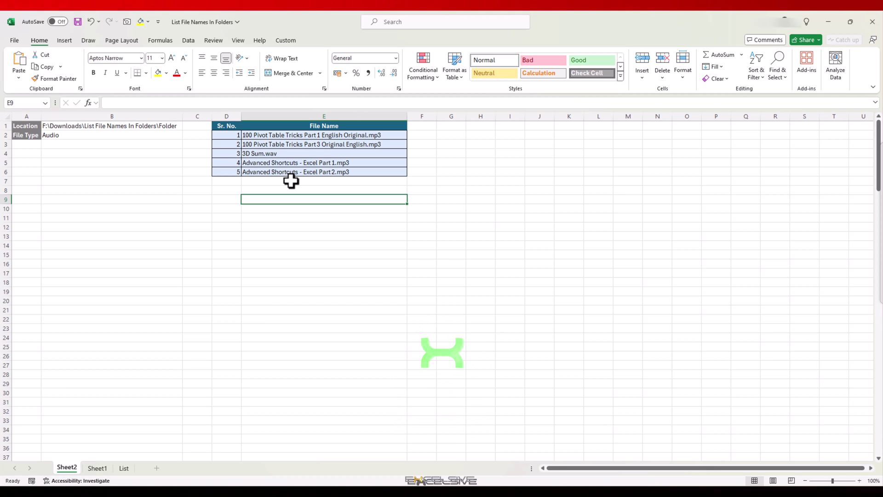
left_click(318, 161)
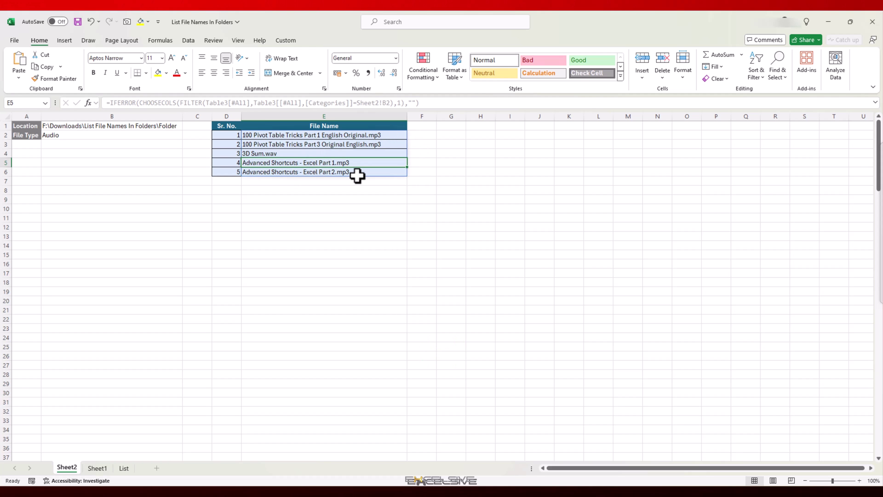